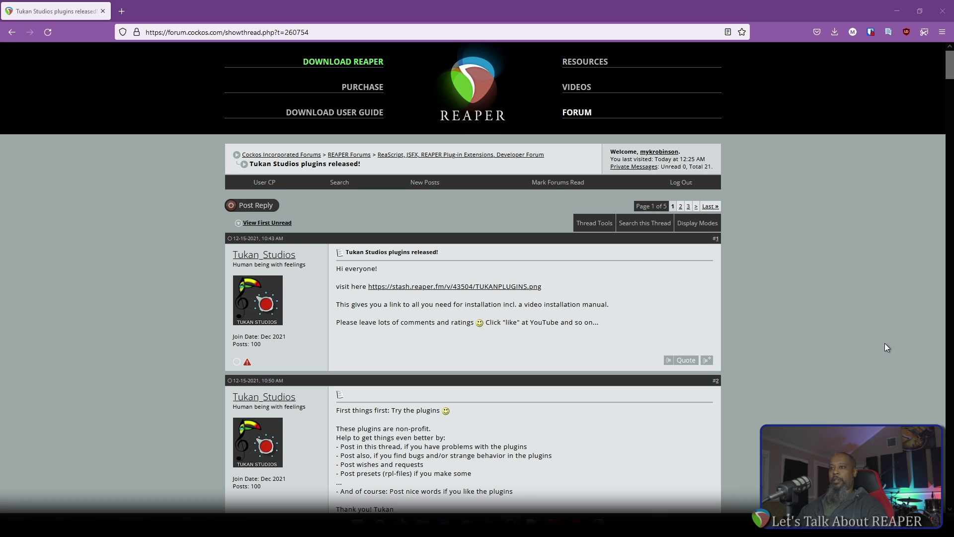
Open the Tukan Studios plugins page on the REAPER Stash from the forum thread.
{"action": "left_click", "coordinate": [499, 287]}
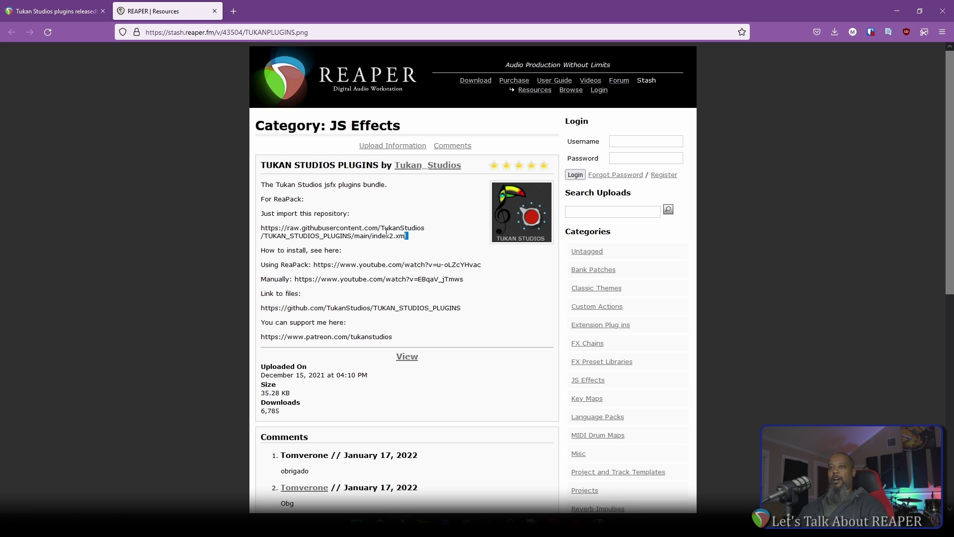
Copy the Tukan Studios index2.xml repository URL and switch back to REAPER.
{"action": "left_click_drag", "start_coordinate": [411, 236], "coordinate": [262, 228]}
{"action": "key", "text": "ctrl+c"}
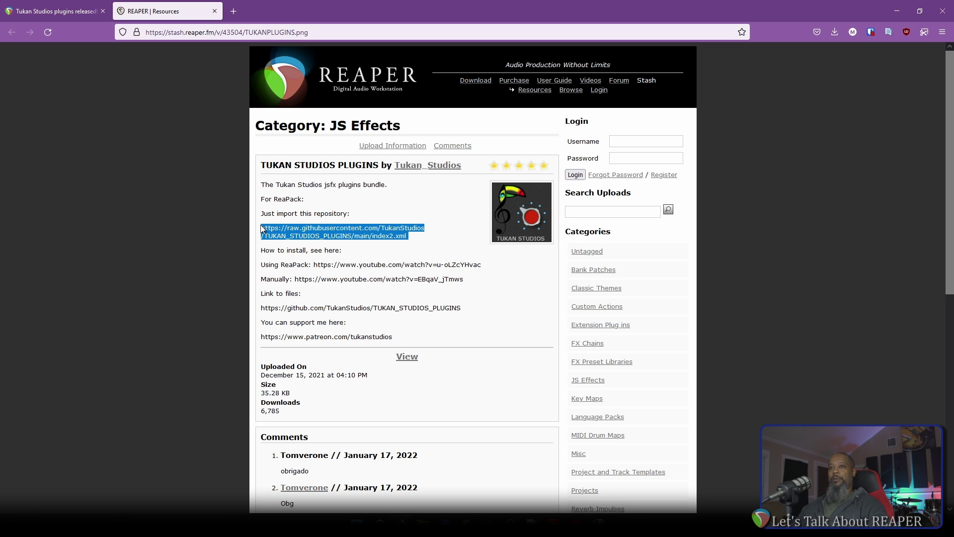
{"action": "key", "text": "alt+Tab"}
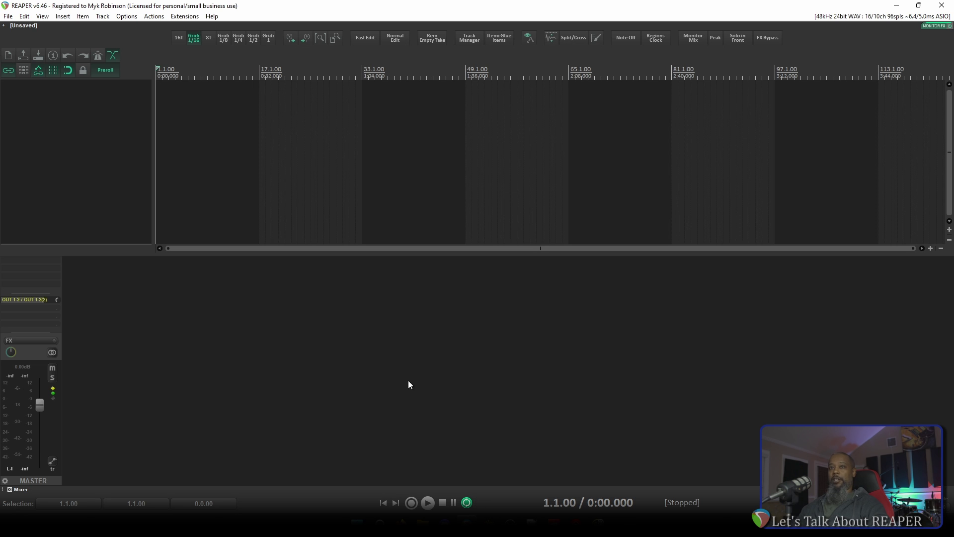
Import the copied Tukan index2.xml URL as a new ReaPack repository.
{"action": "left_click", "coordinate": [183, 18]}
{"action": "mouse_move", "coordinate": [191, 31]}
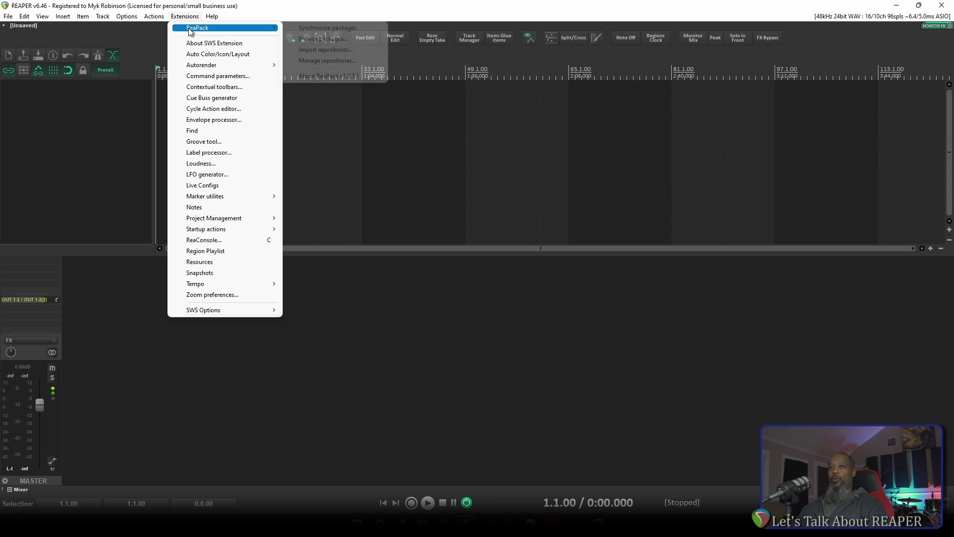
{"action": "left_click", "coordinate": [341, 62]}
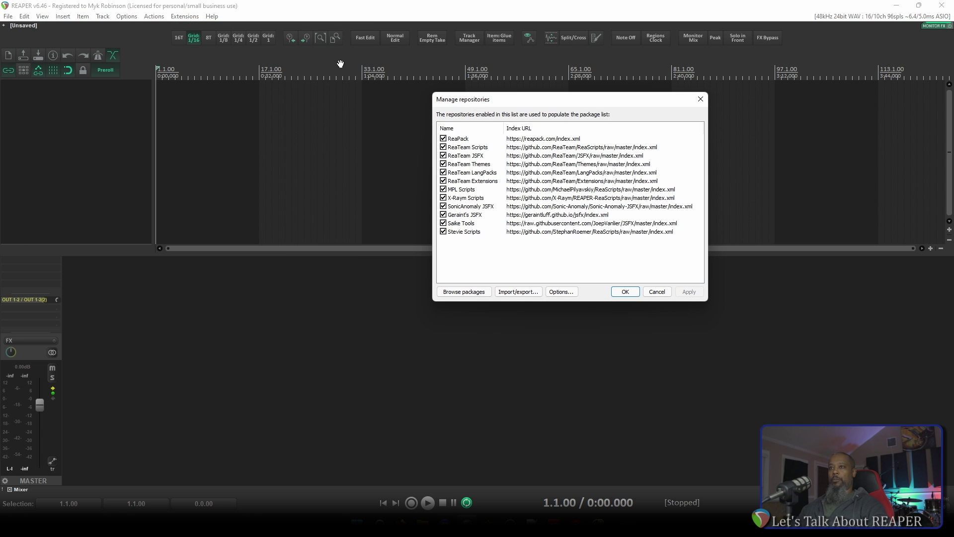
{"action": "left_click", "coordinate": [519, 292]}
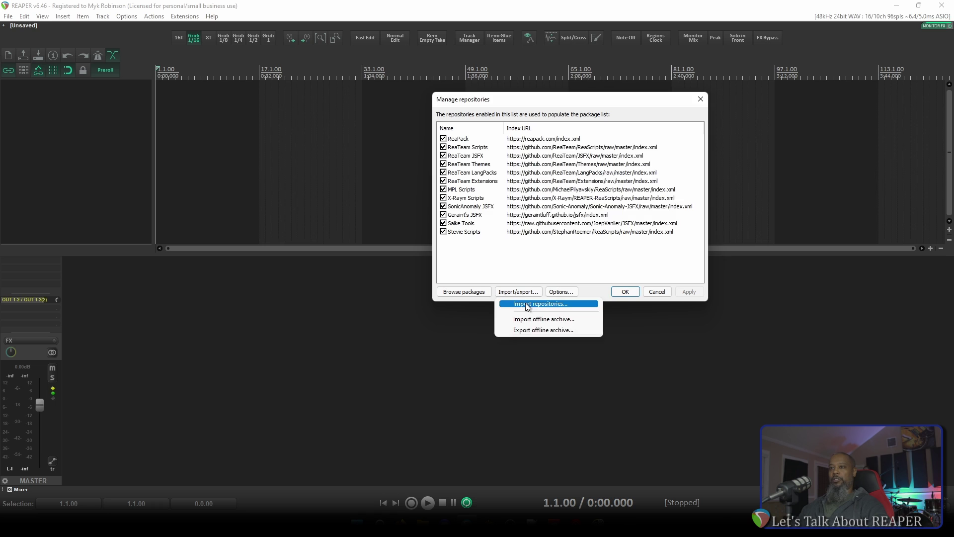
{"action": "left_click", "coordinate": [528, 305]}
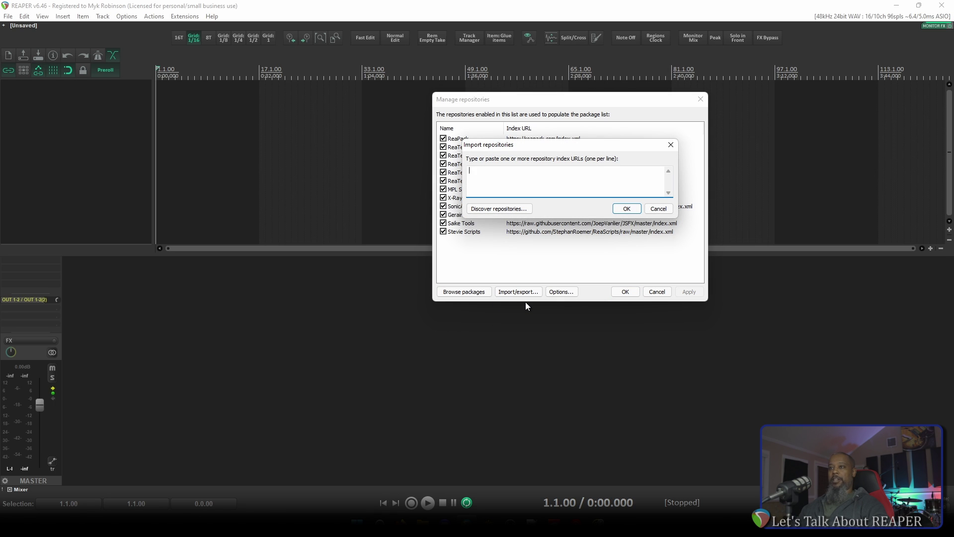
{"action": "key", "text": "ctrl+v"}
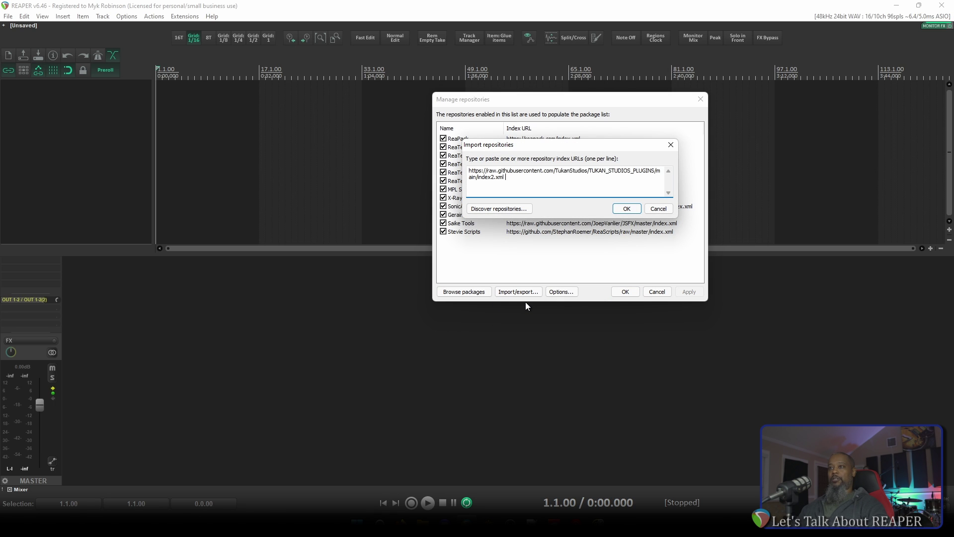
{"action": "left_click", "coordinate": [627, 209]}
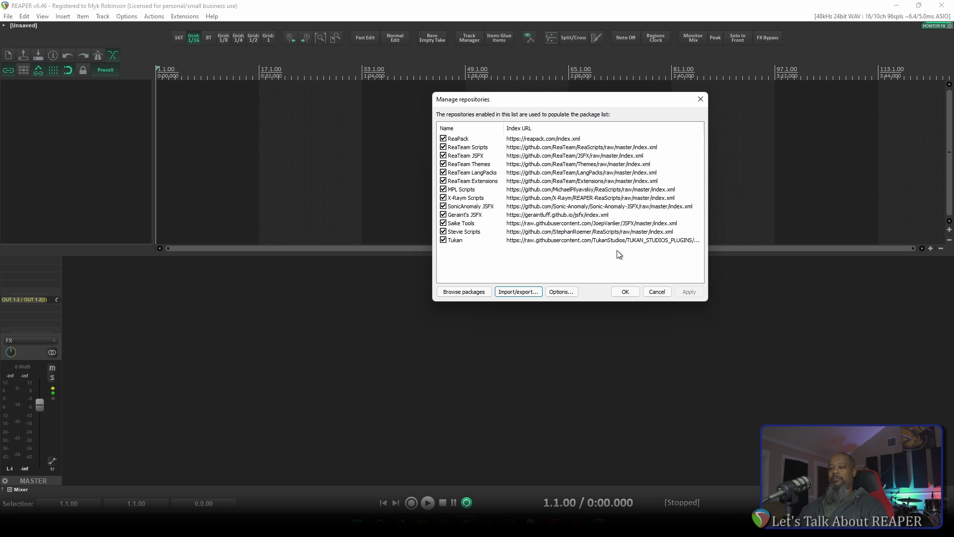
Filter ReaPack packages for 'tukan' and select MCP Meter, NC76, LA-1A and Tape.
{"action": "left_click", "coordinate": [476, 293]}
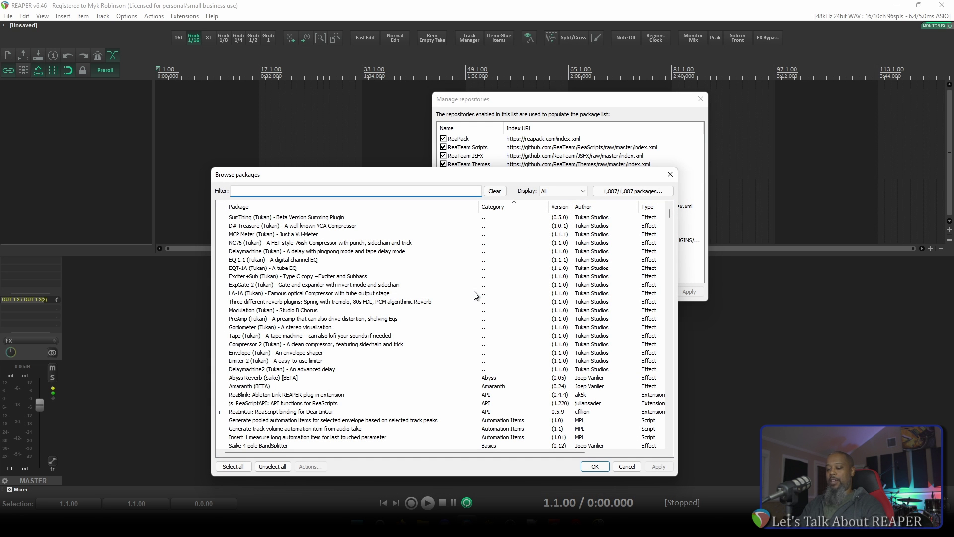
{"action": "type", "text": "tukan"}
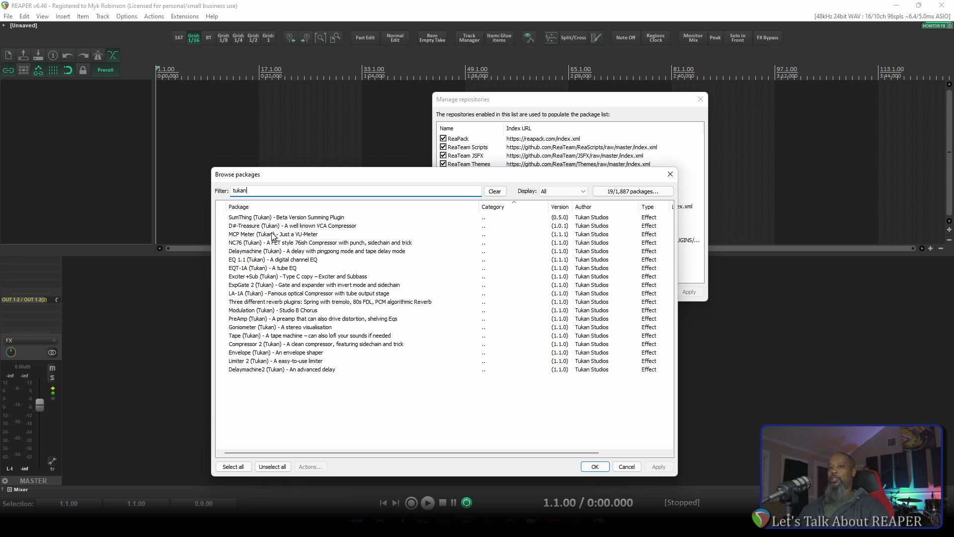
{"action": "left_click", "coordinate": [273, 236]}
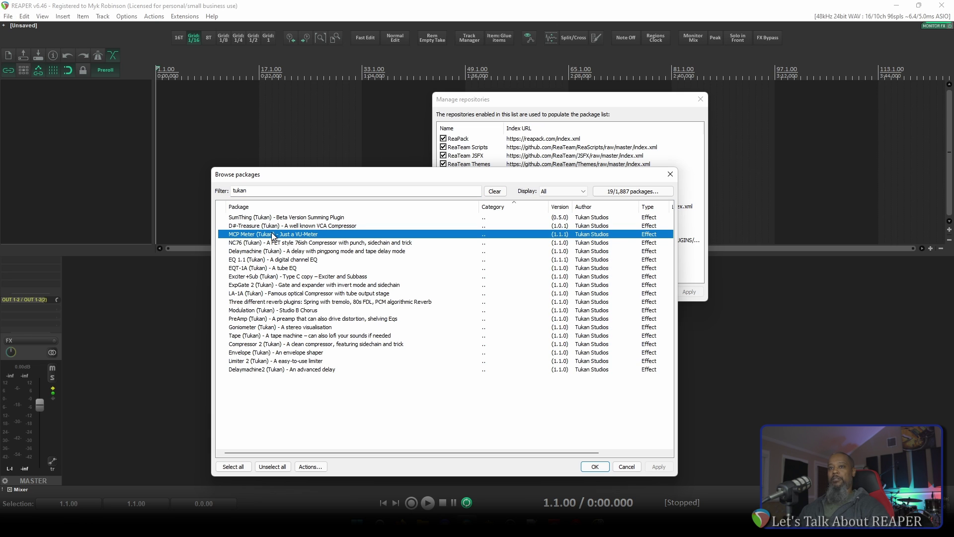
{"action": "left_click", "coordinate": [276, 244], "text": "ctrl"}
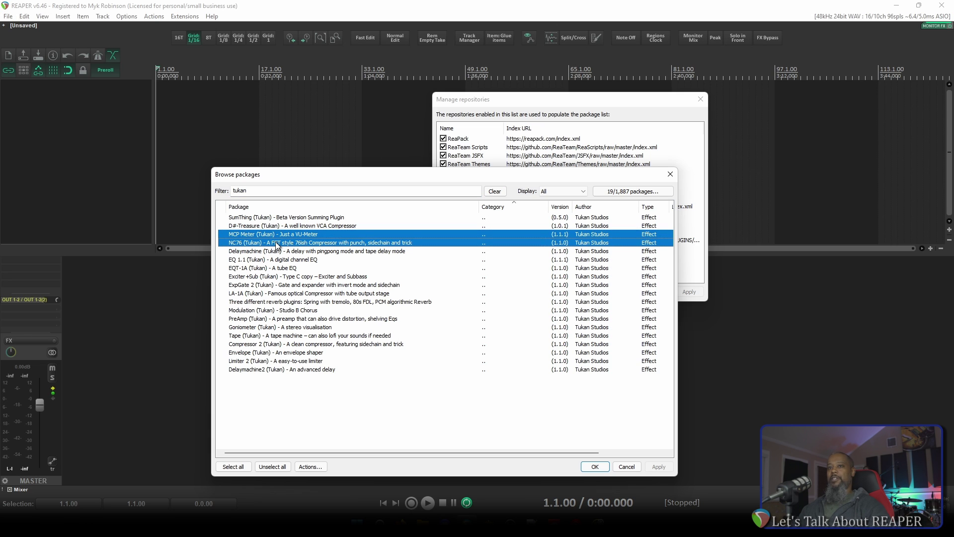
{"action": "left_click", "coordinate": [260, 295], "text": "ctrl"}
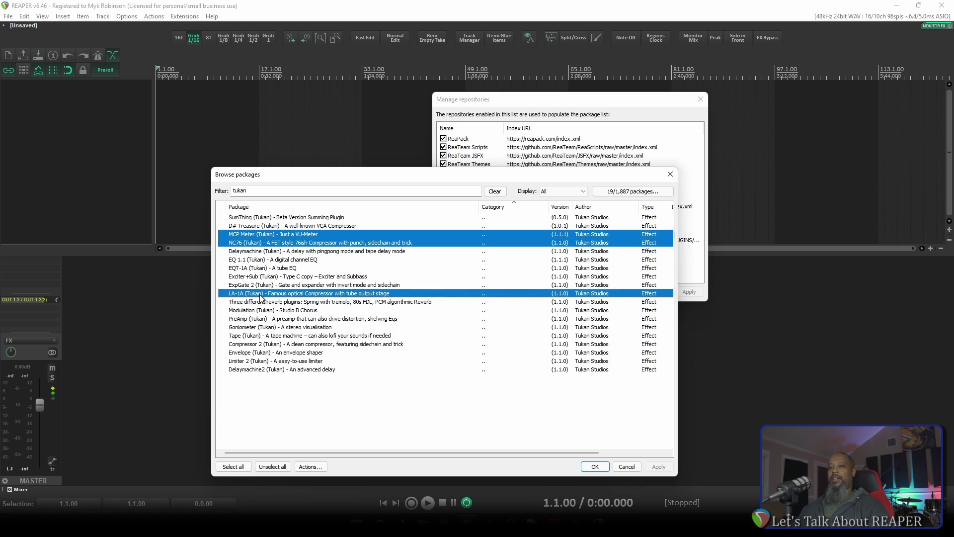
{"action": "left_click", "coordinate": [271, 337], "text": "ctrl"}
Install the four selected Tukan packages and dismiss the installation report.
{"action": "right_click", "coordinate": [270, 337]}
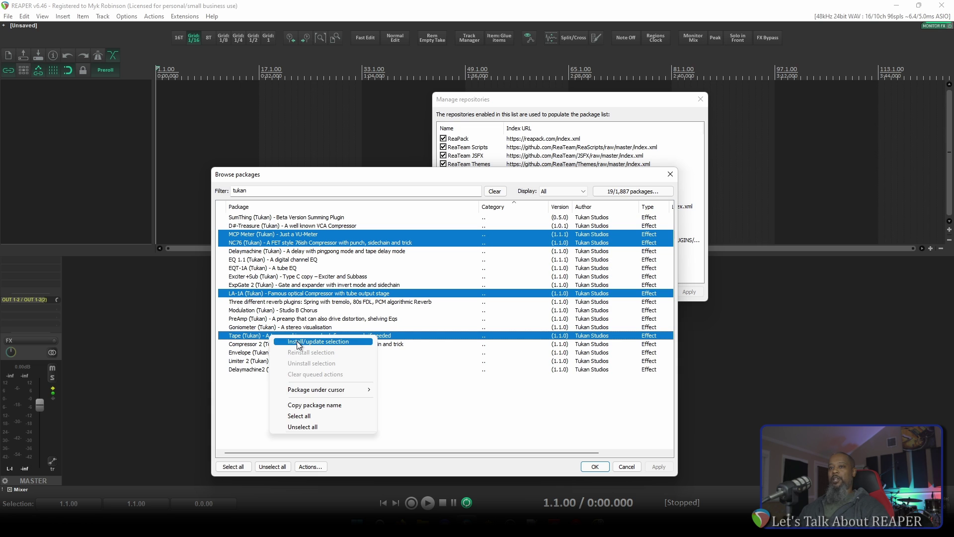
{"action": "left_click", "coordinate": [298, 342]}
{"action": "left_click", "coordinate": [659, 467]}
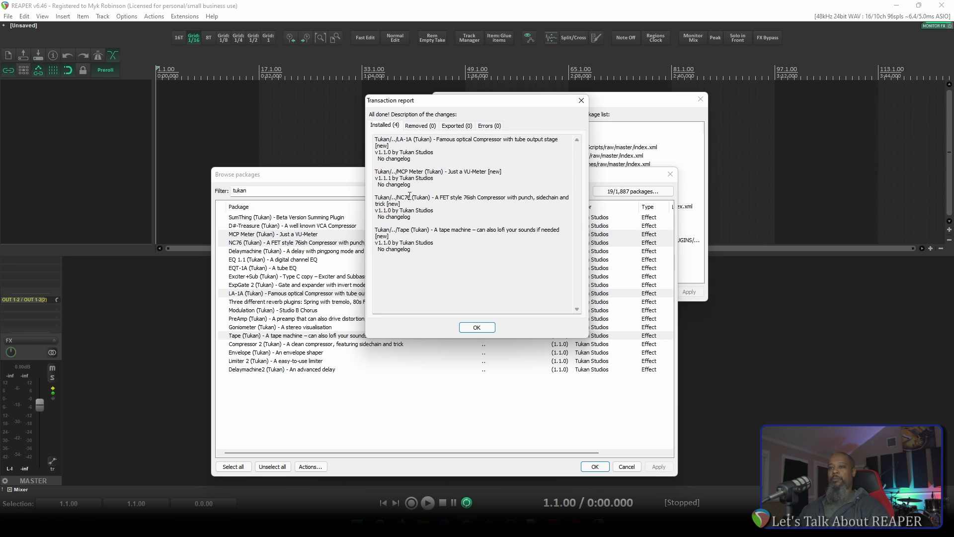
{"action": "left_click", "coordinate": [476, 328]}
{"action": "left_click", "coordinate": [603, 470]}
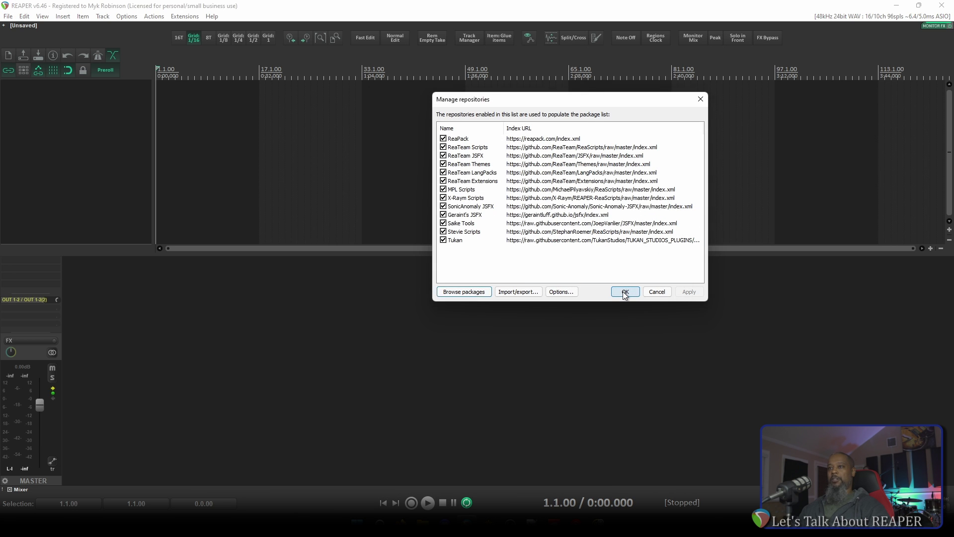
Close Manage repositories and reopen the recent 'Whisper to a Scream' project.
{"action": "left_click", "coordinate": [626, 292]}
{"action": "left_click", "coordinate": [10, 17]}
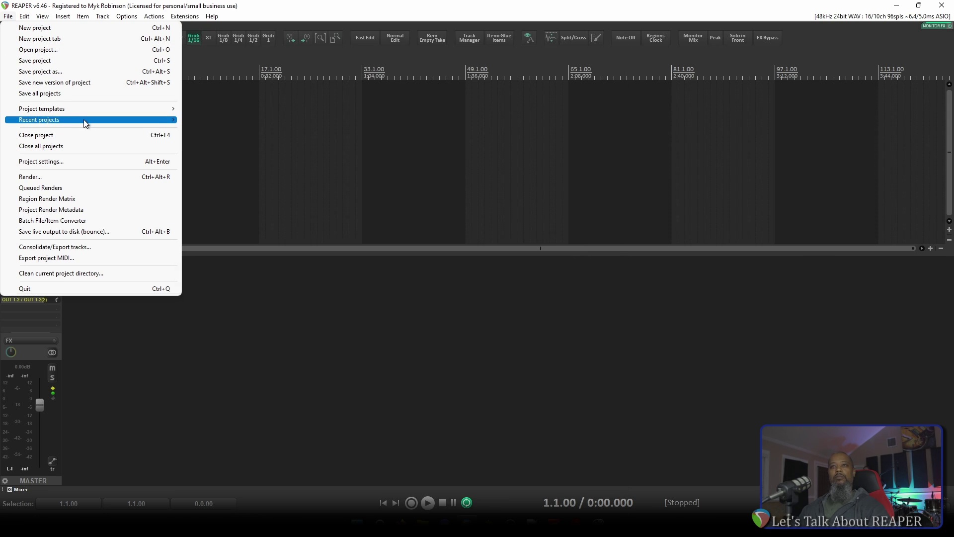
{"action": "mouse_move", "coordinate": [95, 123]}
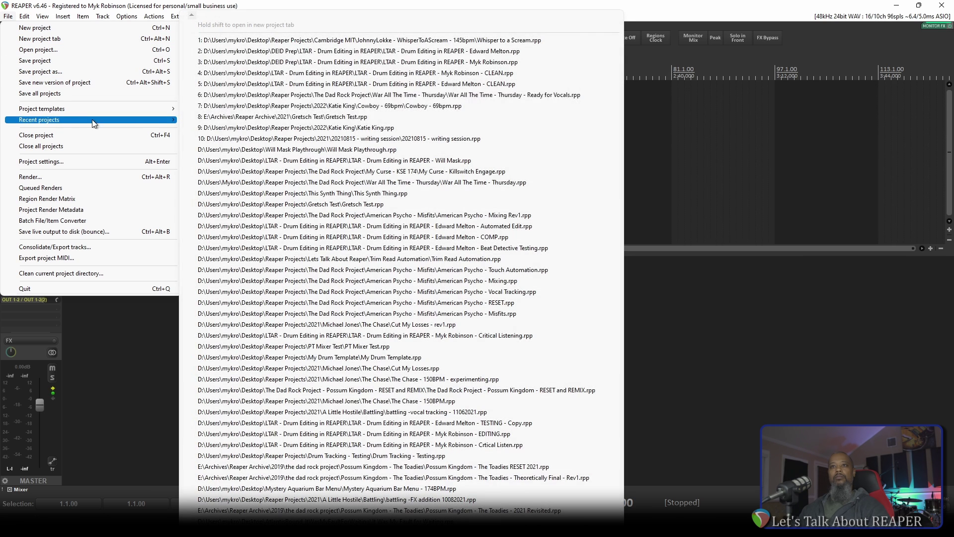
{"action": "left_click", "coordinate": [272, 40]}
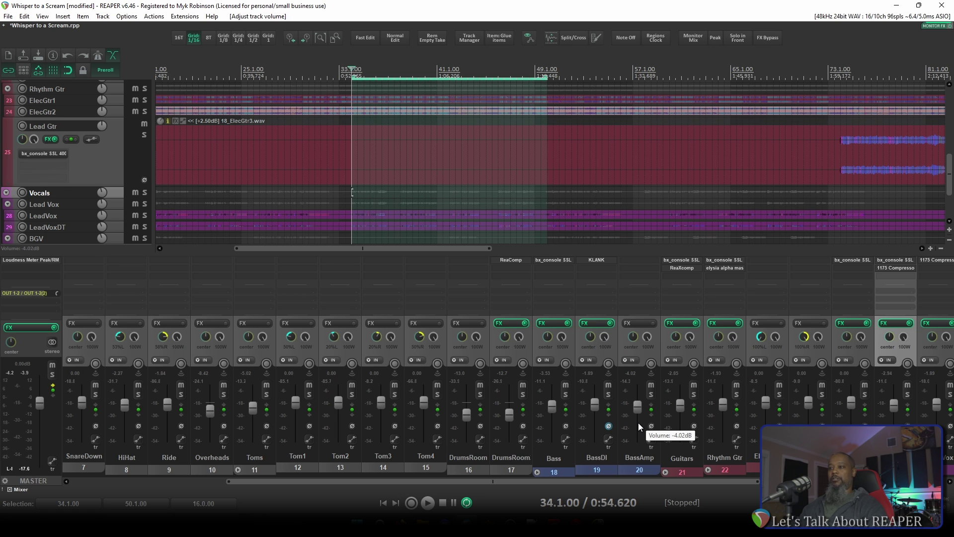
Add JS: MCP Meter (Tukan) to the ElecGtr1 track's FX chain.
{"action": "left_click", "coordinate": [771, 320]}
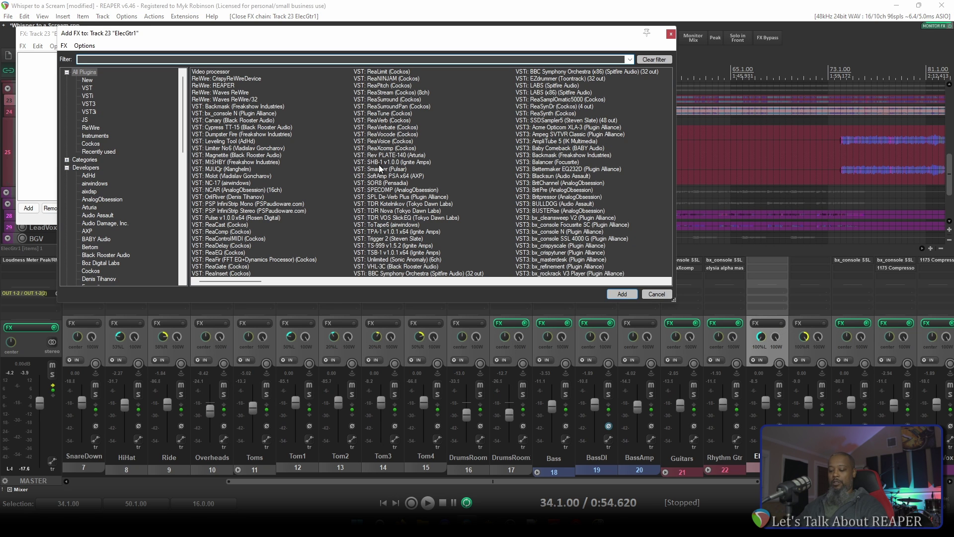
{"action": "type", "text": "tukan"}
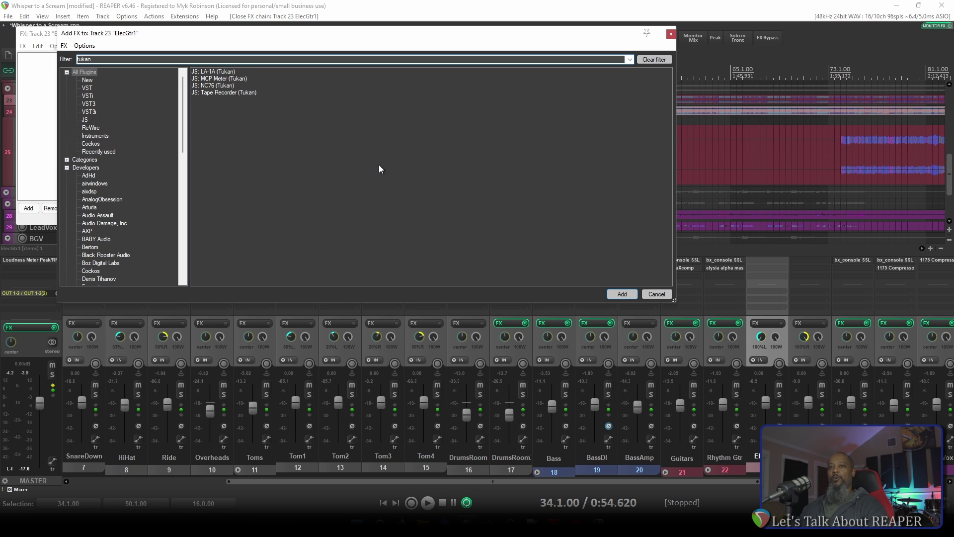
{"action": "double_click", "coordinate": [236, 79]}
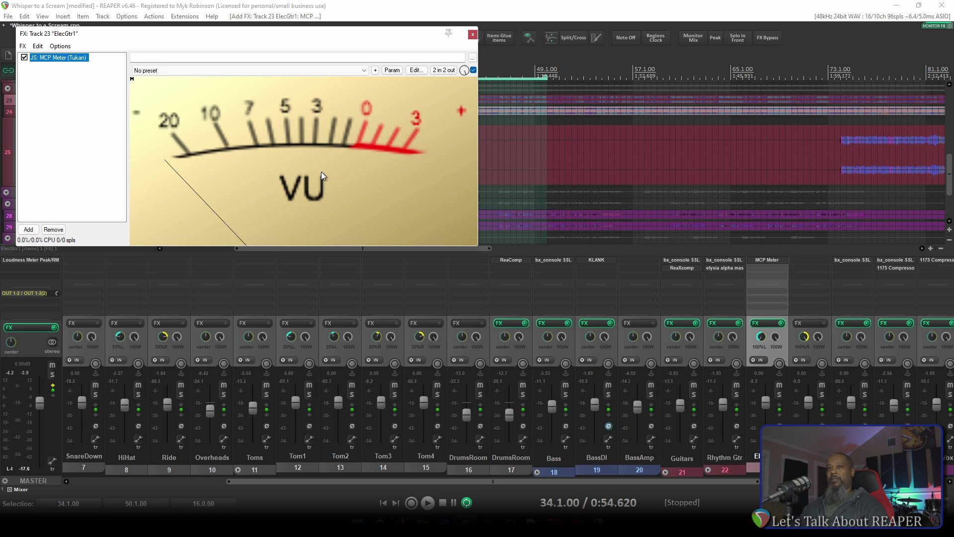
Set the MCP Meter's VU reference level to -18dB.
{"action": "left_click", "coordinate": [366, 157]}
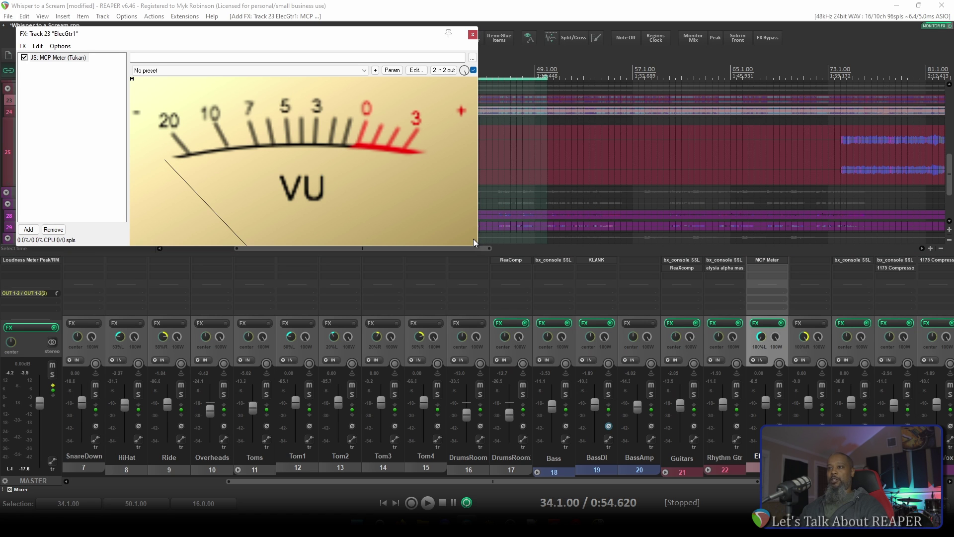
{"action": "scroll", "coordinate": [351, 190], "scroll_direction": "down", "scroll_amount": 3}
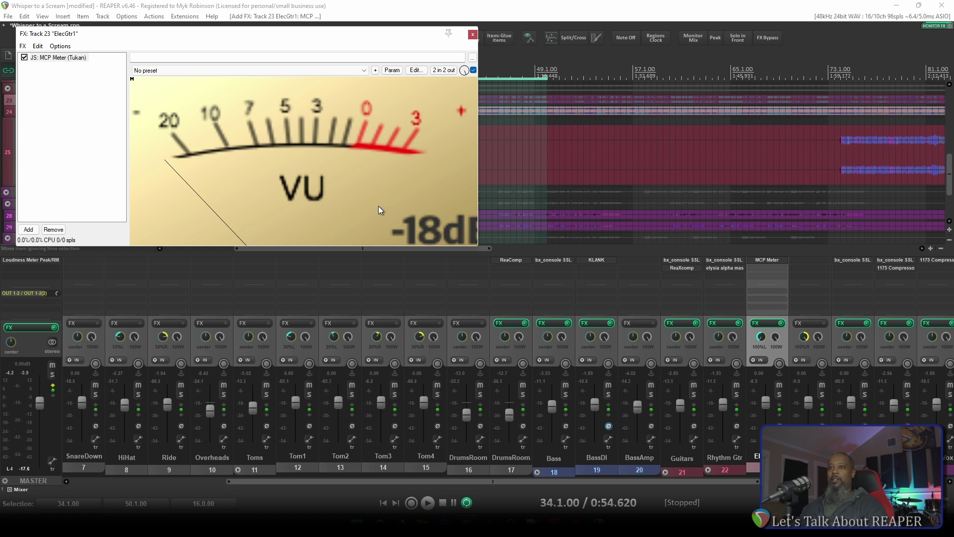
{"action": "right_click", "coordinate": [768, 260]}
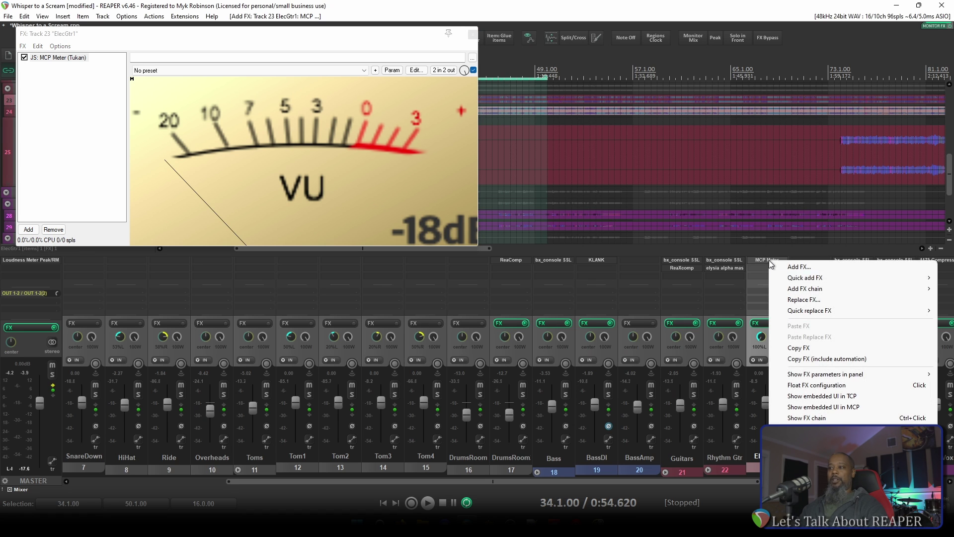
Embed the MCP Meter in ElecGtr1's mixer strip, close the FX window, and copy it to ElecGtr2.
{"action": "left_click", "coordinate": [837, 408]}
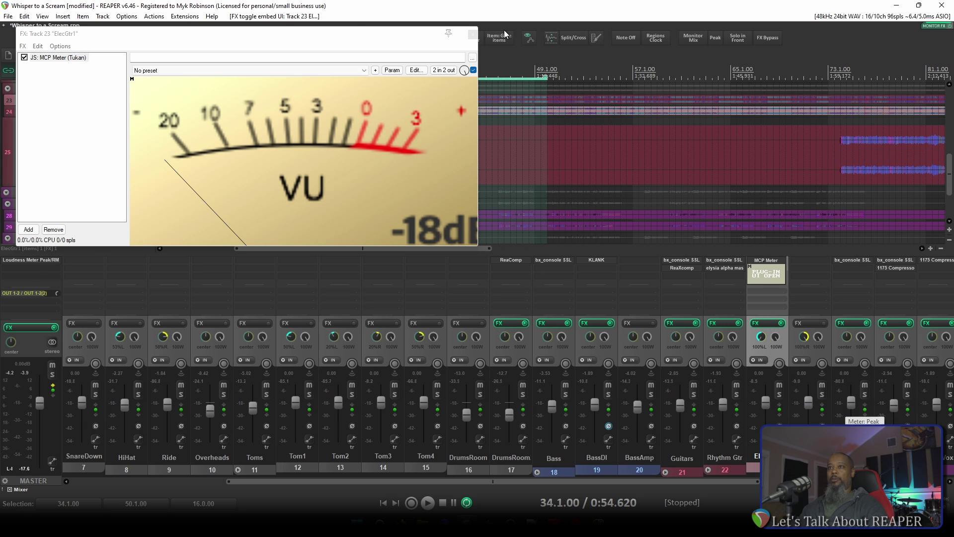
{"action": "left_click", "coordinate": [473, 36]}
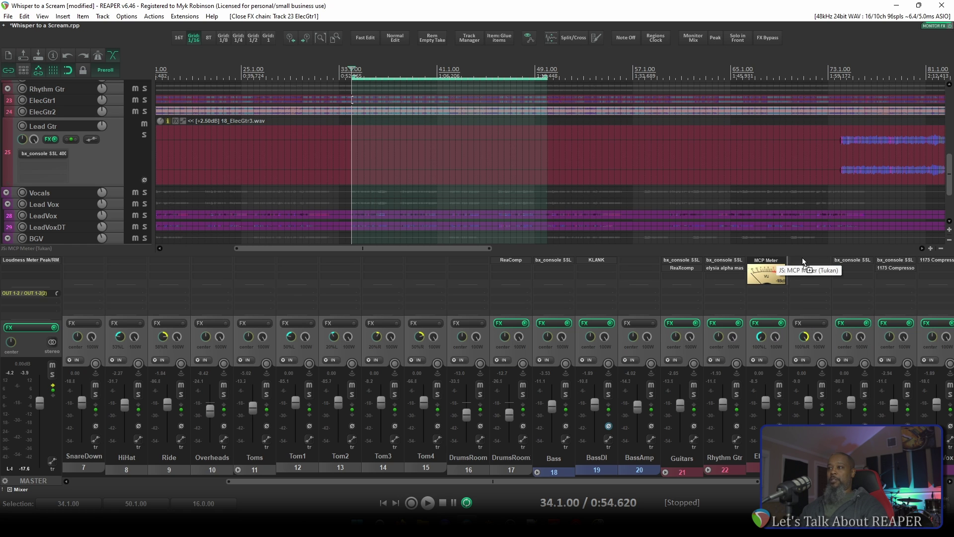
{"action": "left_click_drag", "start_coordinate": [804, 262], "coordinate": [806, 264]}
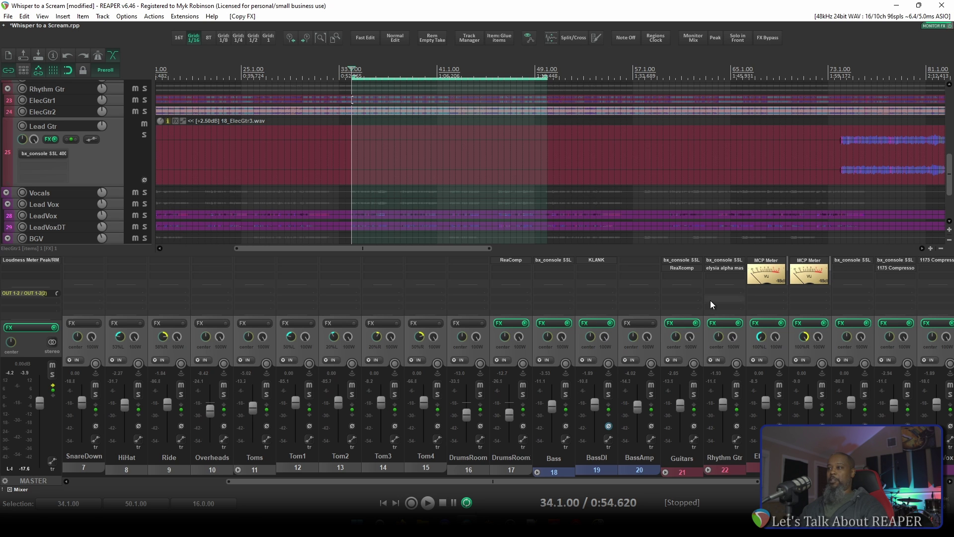
Play the song briefly to watch the meters, then select both guitar tracks.
{"action": "key", "text": "space"}
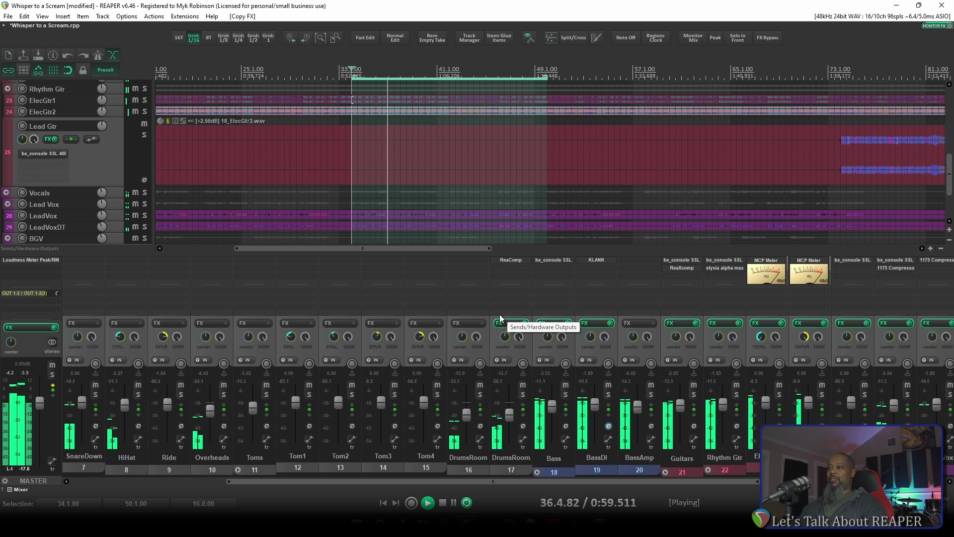
{"action": "key", "text": "space"}
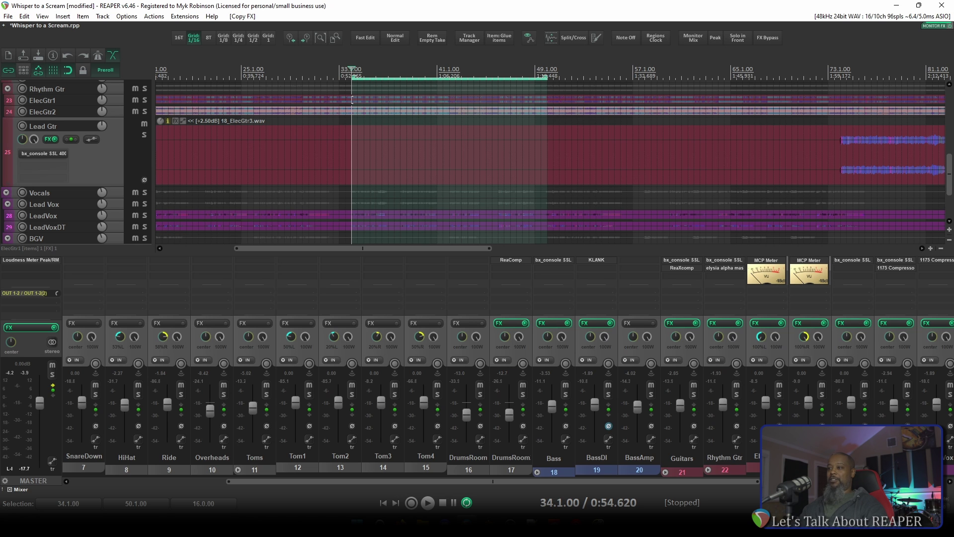
{"action": "left_click", "coordinate": [810, 298], "text": "shift"}
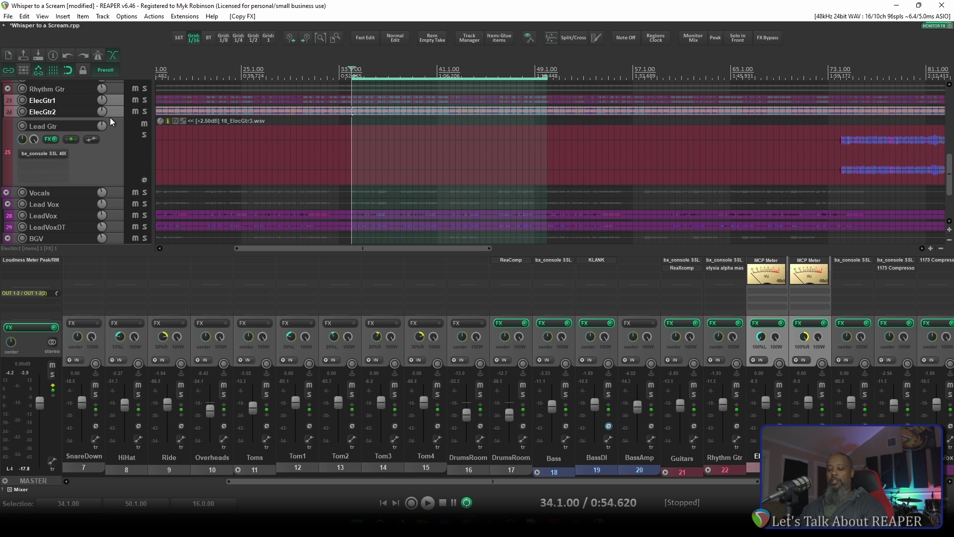
Enlarge the guitar tracks, lower both guitar items' volume, and audition them.
{"action": "key", "text": "grave"}
{"action": "left_click", "coordinate": [198, 121]}
{"action": "left_click", "coordinate": [216, 183], "text": "ctrl"}
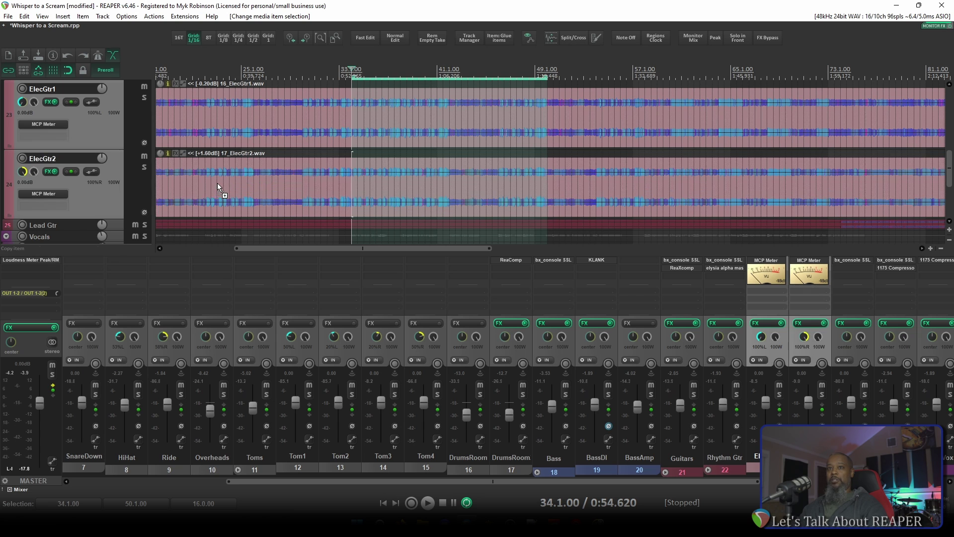
{"action": "left_click_drag", "start_coordinate": [159, 88], "coordinate": [163, 119]}
{"action": "key", "text": "space"}
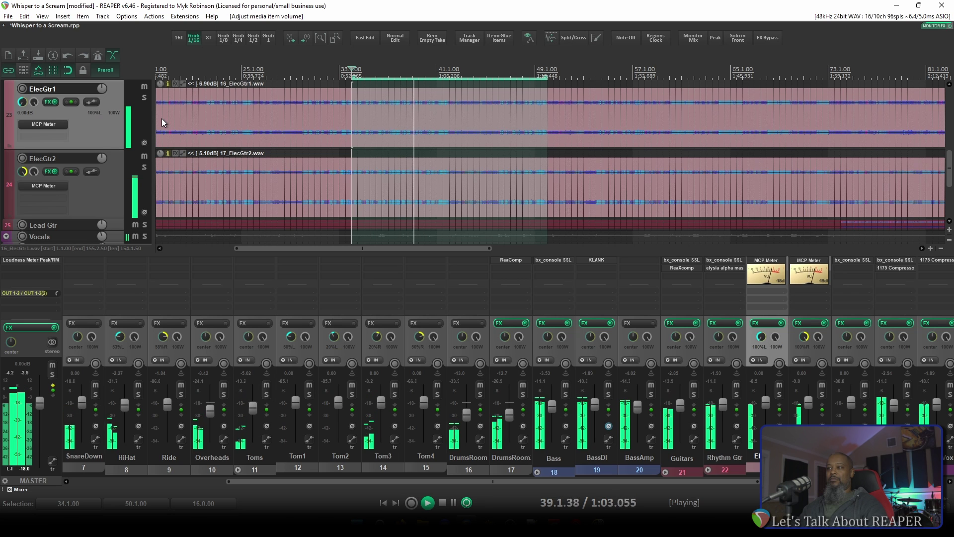
{"action": "key", "text": "space"}
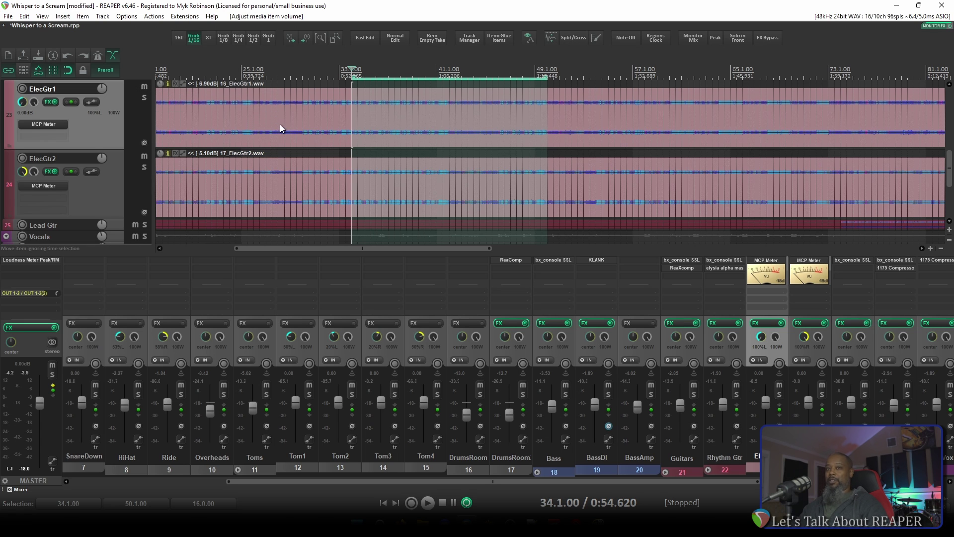
Undo the item volume change and replay to hear the original guitar levels.
{"action": "key", "text": "ctrl+z"}
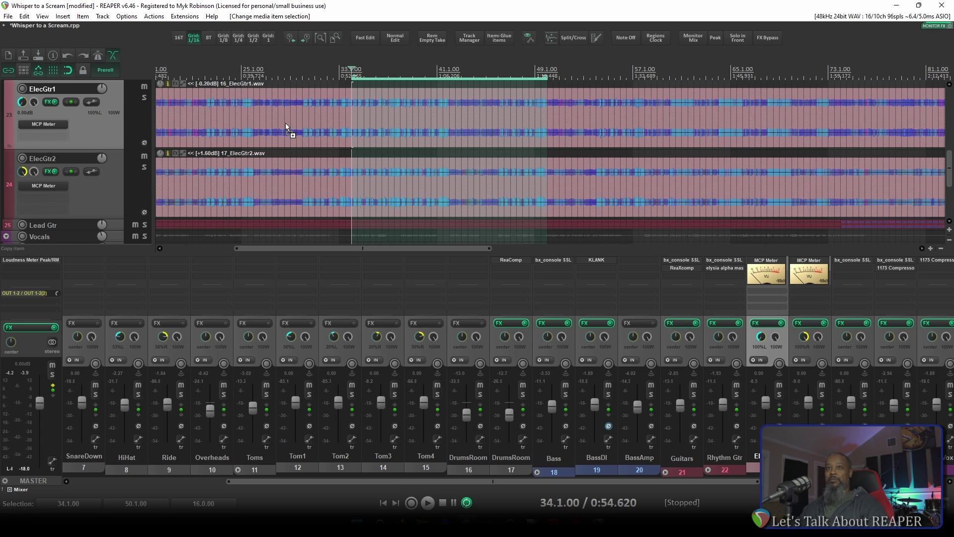
{"action": "key", "text": "space"}
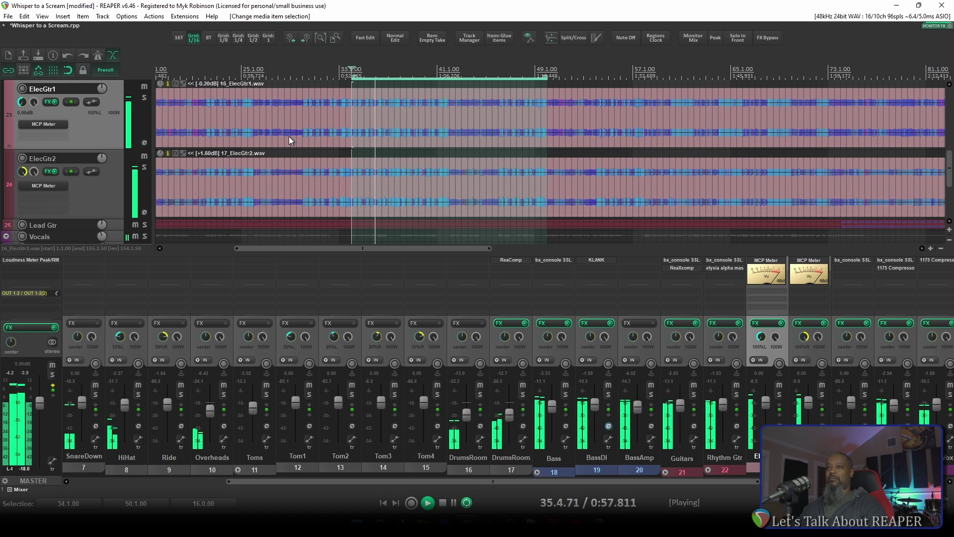
{"action": "key", "text": "space"}
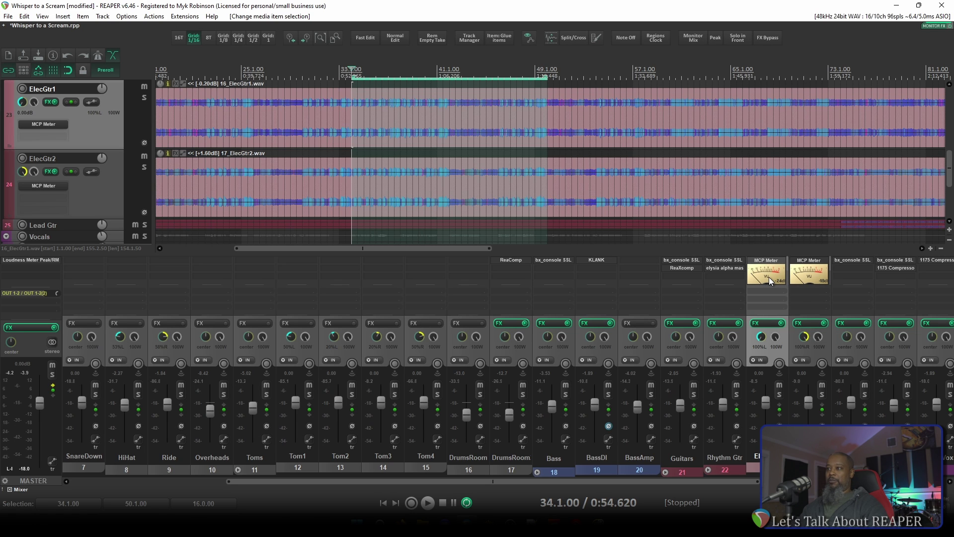
{"action": "left_click", "coordinate": [817, 280], "text": "ctrl"}
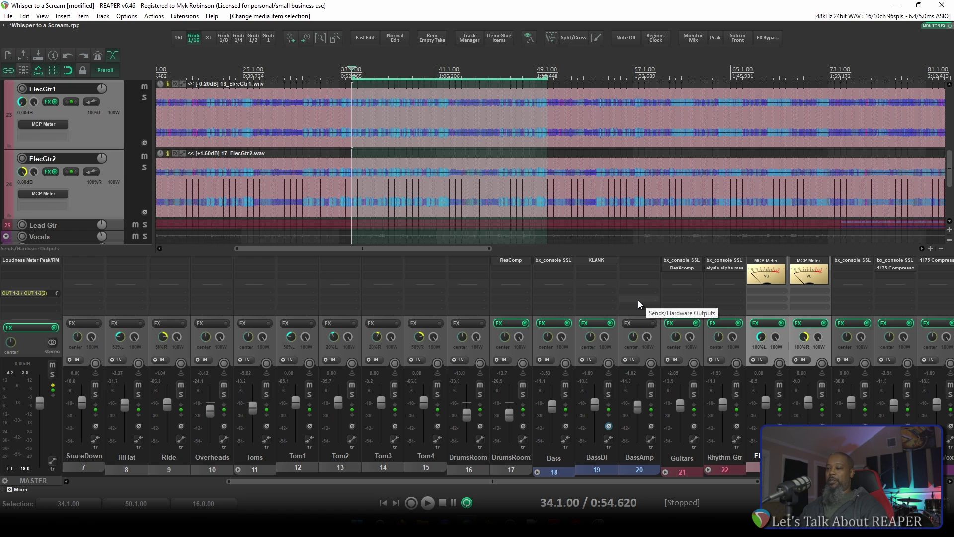
{"action": "key", "text": "space"}
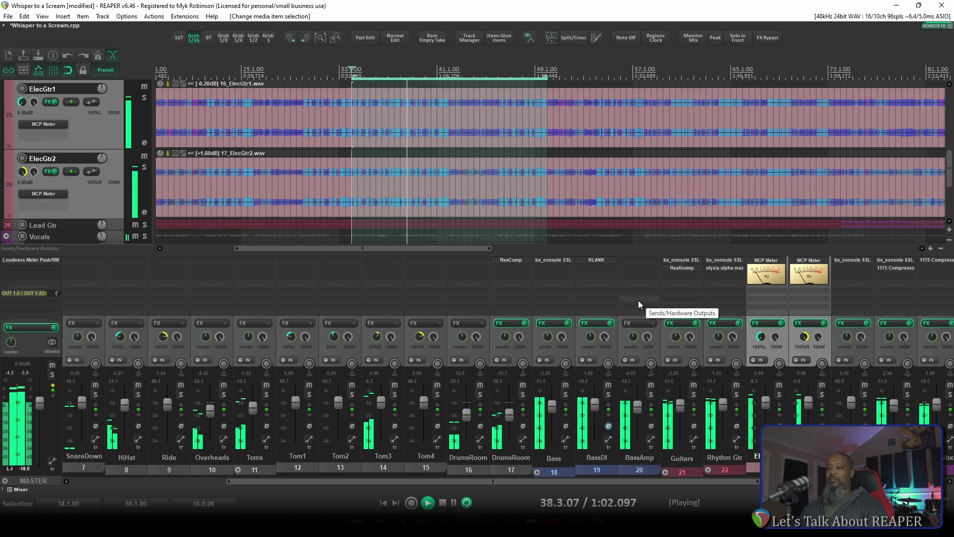
{"action": "key", "text": "space"}
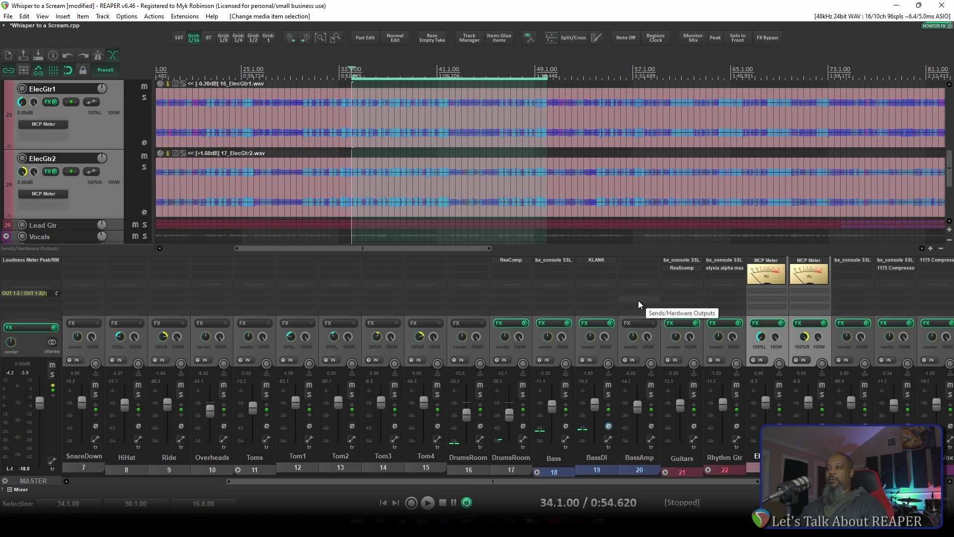
Add JS: NC76 (Tukan) after the bx_console SSL 4000 G on the Drums bus.
{"action": "left_click_drag", "start_coordinate": [643, 482], "coordinate": [356, 480]}
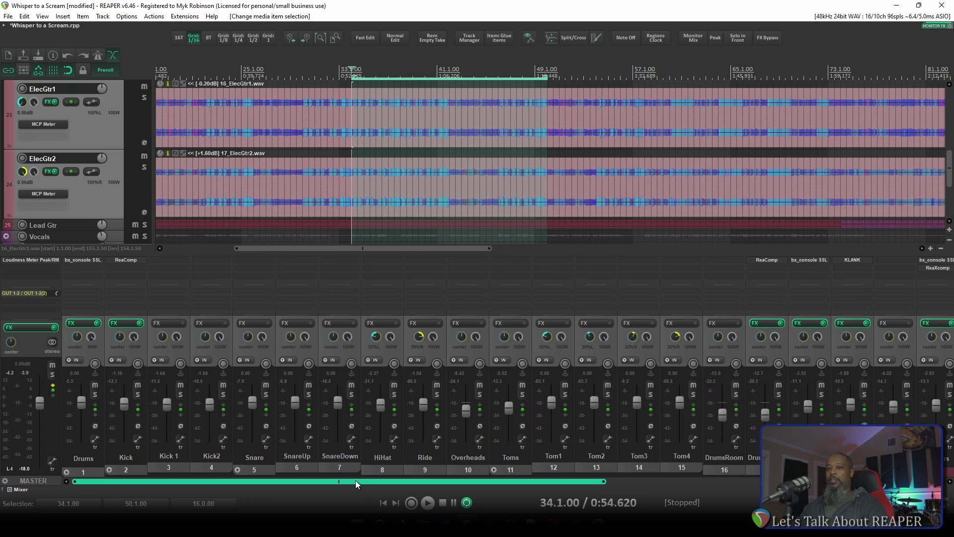
{"action": "left_click", "coordinate": [78, 322]}
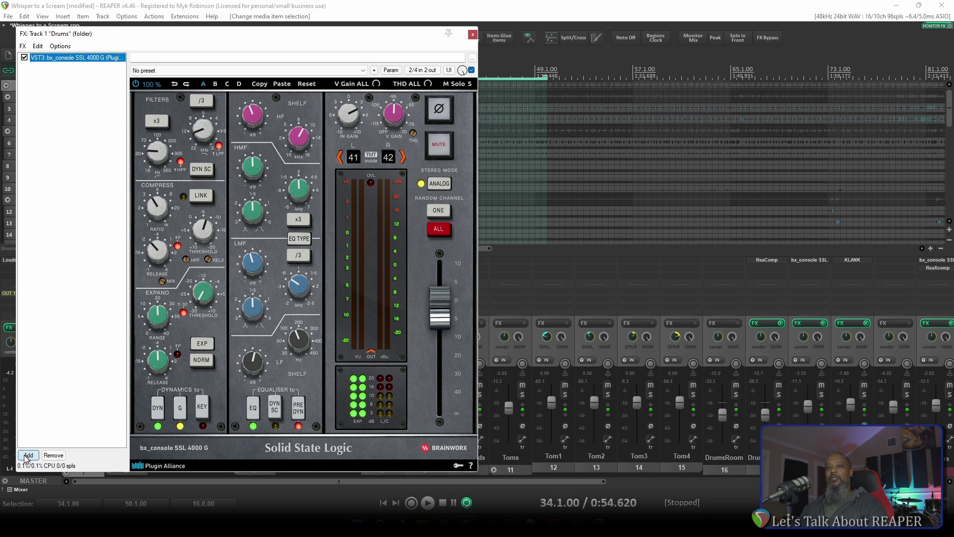
{"action": "left_click", "coordinate": [28, 456]}
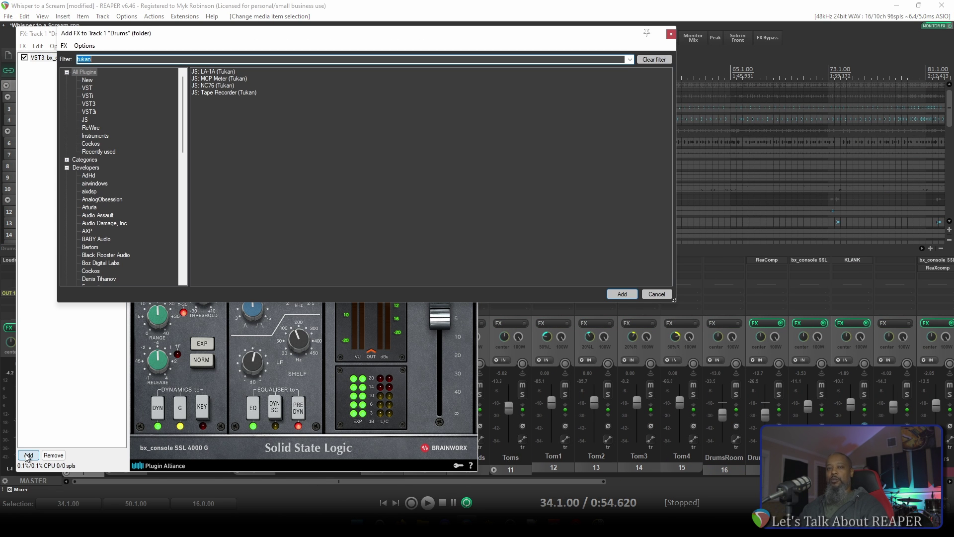
{"action": "double_click", "coordinate": [203, 86]}
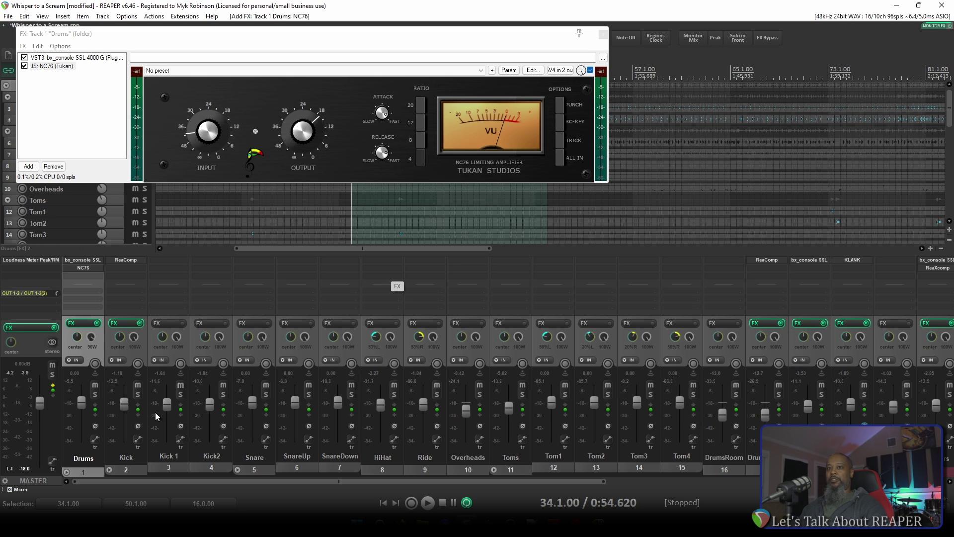
Start playback and adjust the NC76 input, lowering its output level slightly.
{"action": "key", "text": "space"}
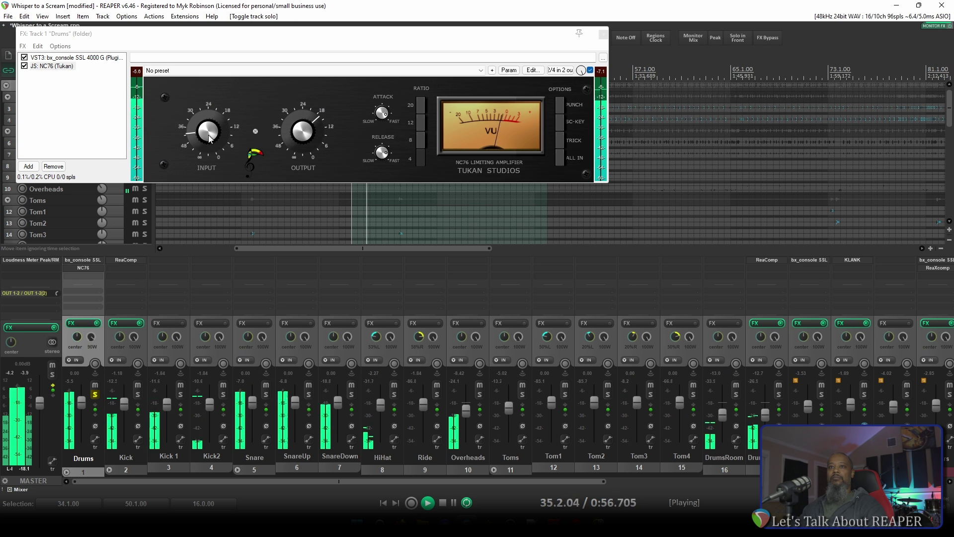
{"action": "left_click_drag", "start_coordinate": [208, 135], "coordinate": [209, 132]}
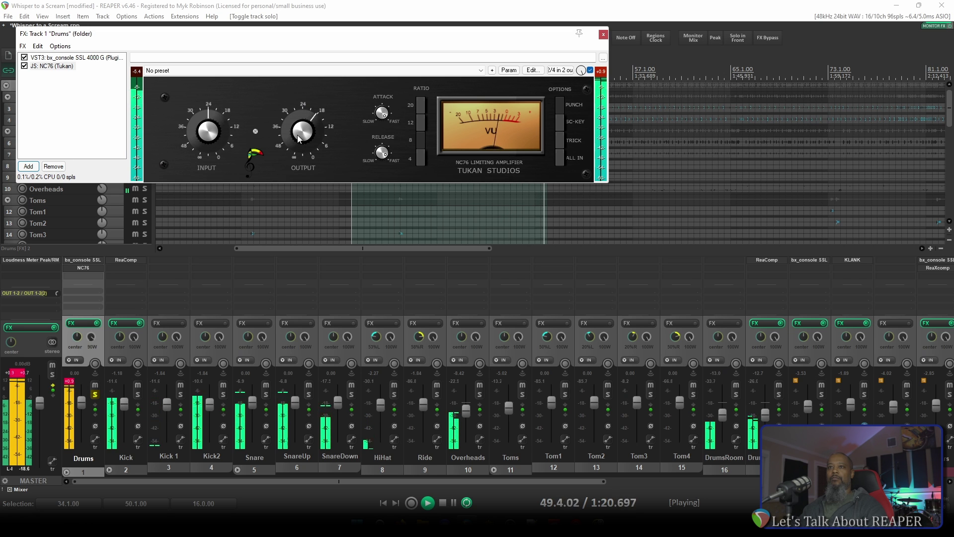
{"action": "left_click_drag", "start_coordinate": [301, 134], "coordinate": [301, 139]}
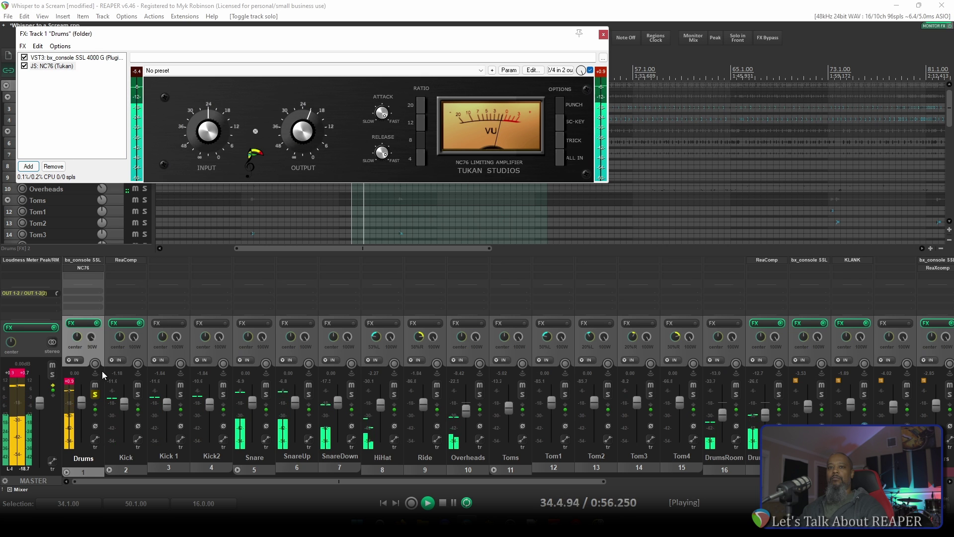
Reset the plugin and master clip readouts, then bypass and re-enable NC76 to compare.
{"action": "left_click", "coordinate": [605, 80]}
{"action": "left_click", "coordinate": [602, 74]}
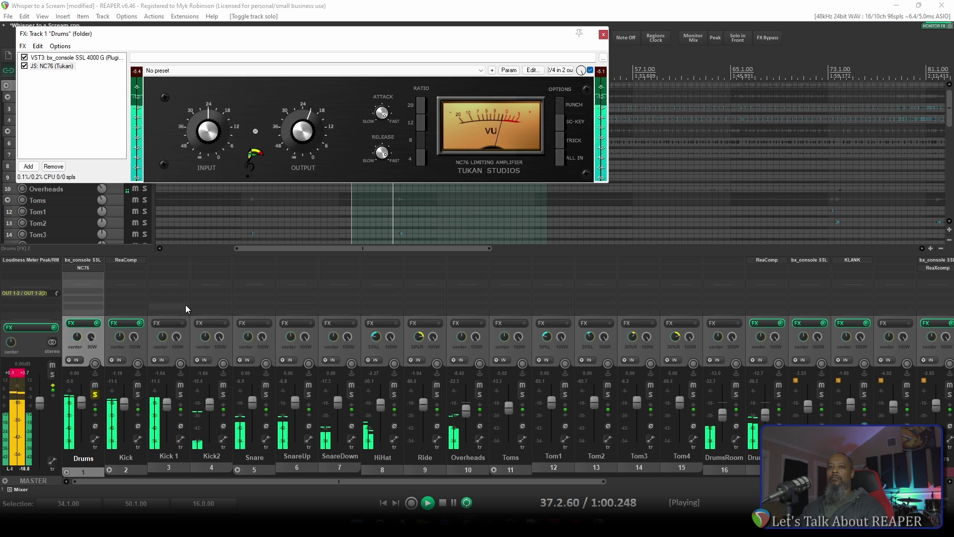
{"action": "left_click", "coordinate": [17, 372]}
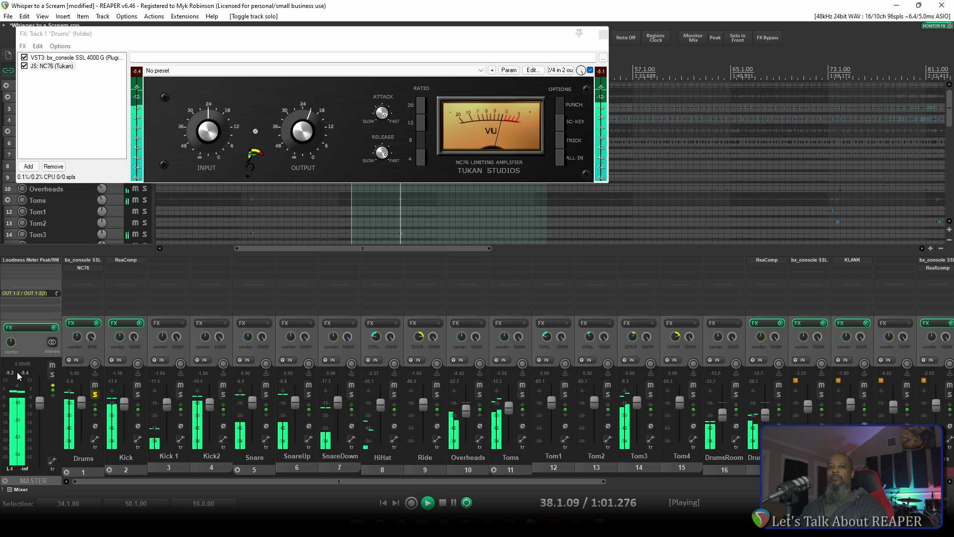
{"action": "left_click", "coordinate": [590, 70]}
{"action": "left_click", "coordinate": [590, 70]}
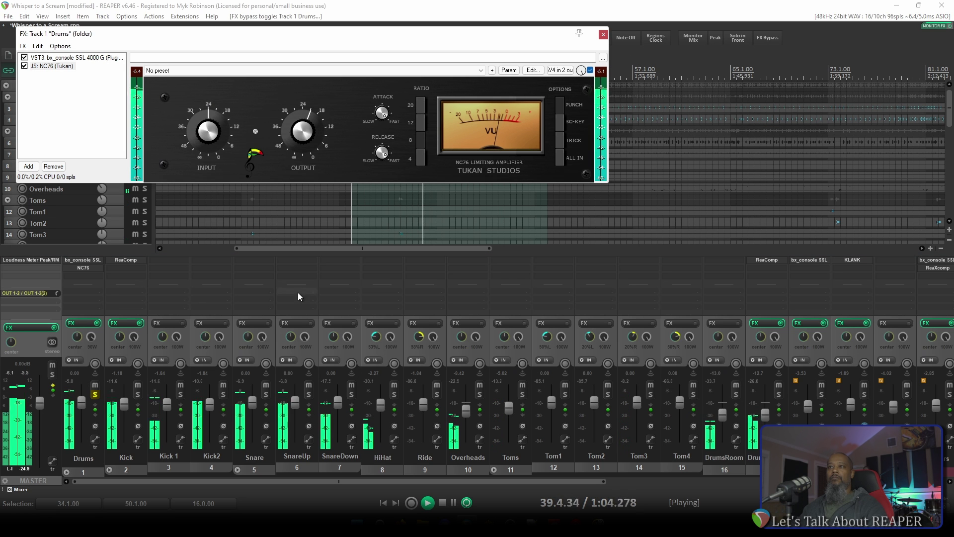
Unsolo the Drums track and open the Add FX browser showing the Tukan plugins.
{"action": "left_click", "coordinate": [95, 394]}
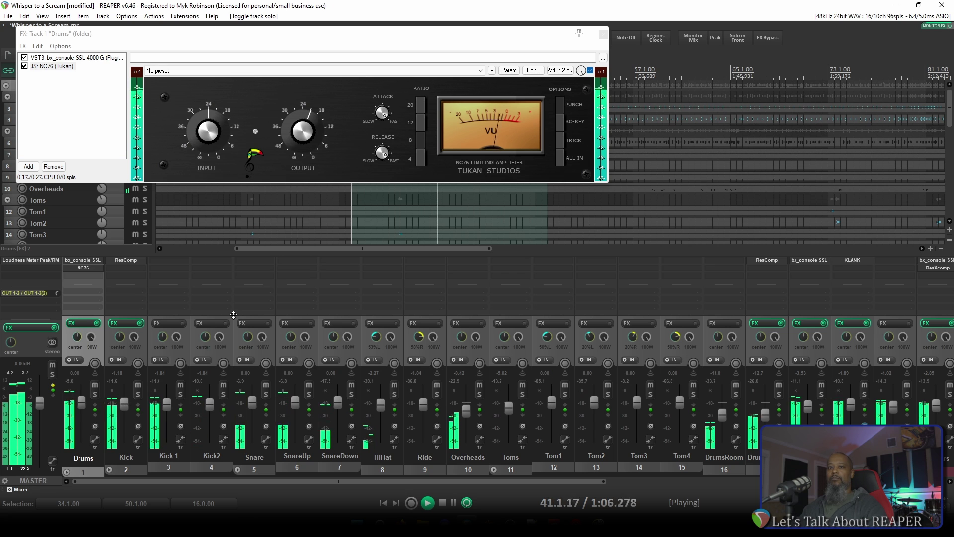
{"action": "left_click", "coordinate": [80, 402]}
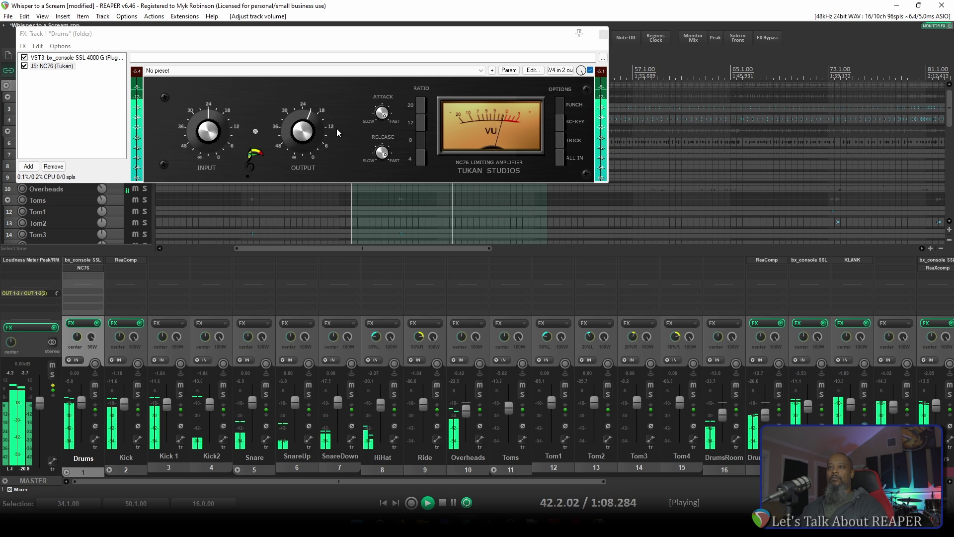
{"action": "left_click", "coordinate": [309, 132]}
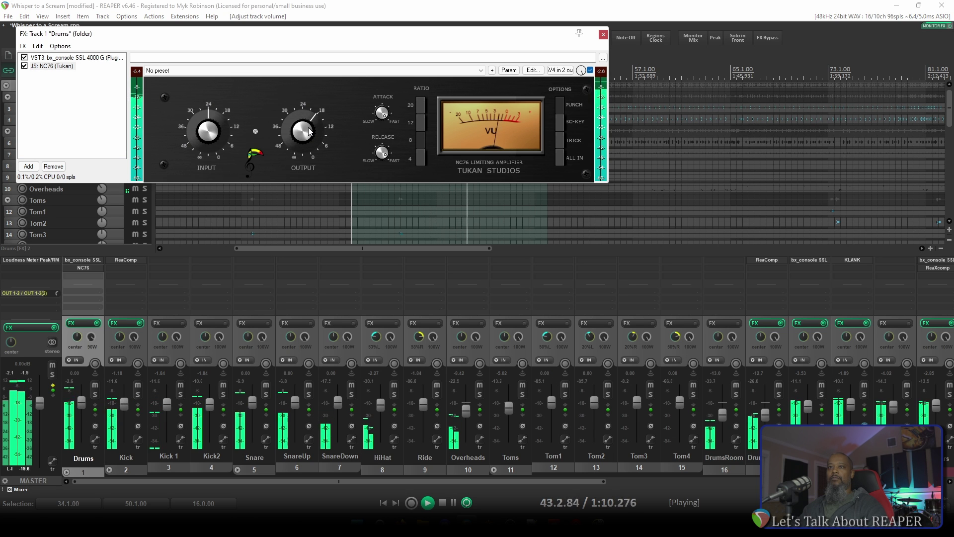
{"action": "left_click", "coordinate": [28, 166]}
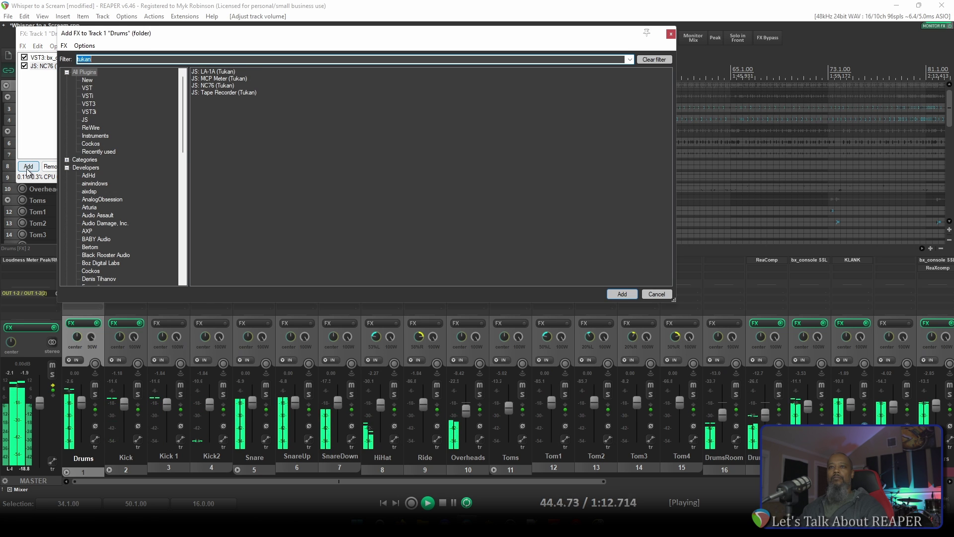
Insert JS: LA-1A (Tukan) into the Drums FX chain right after NC76.
{"action": "double_click", "coordinate": [221, 72]}
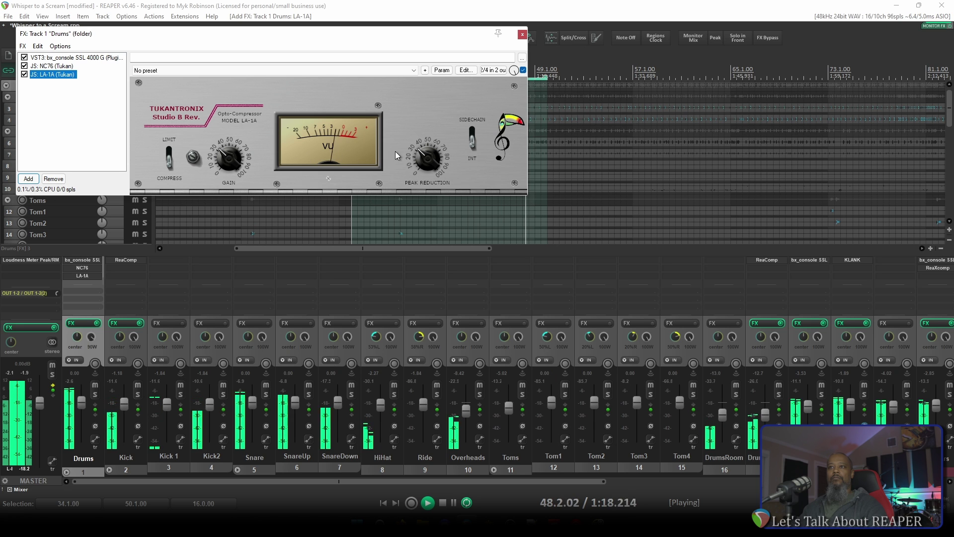
{"action": "left_click", "coordinate": [227, 159]}
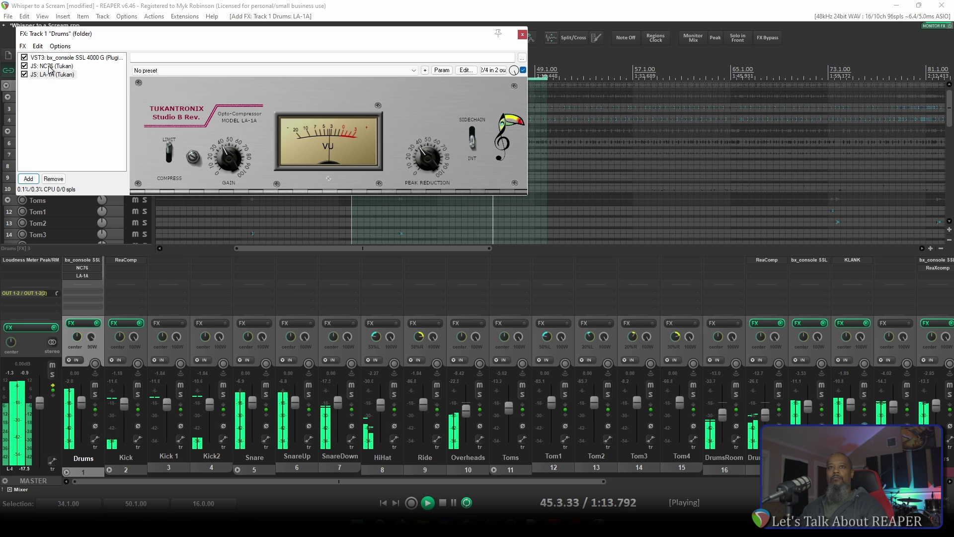
{"action": "left_click", "coordinate": [50, 66], "text": "shift"}
{"action": "left_click", "coordinate": [25, 74]}
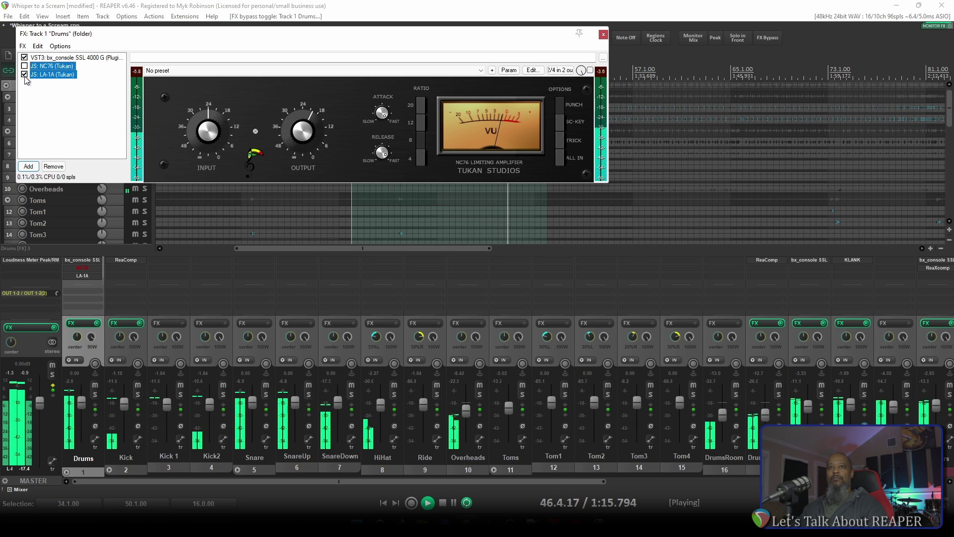
{"action": "left_click", "coordinate": [25, 66], "text": "ctrl"}
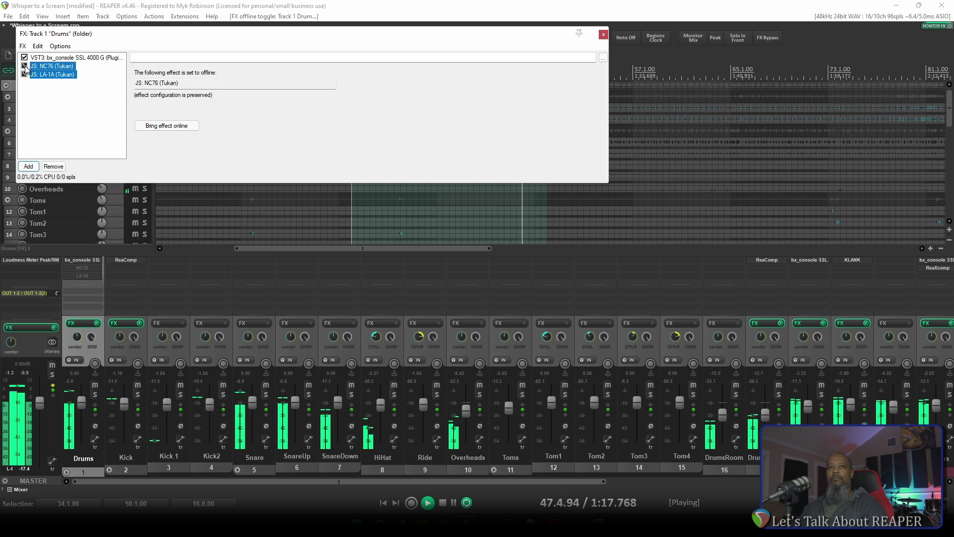
{"action": "left_click", "coordinate": [25, 66], "text": "ctrl"}
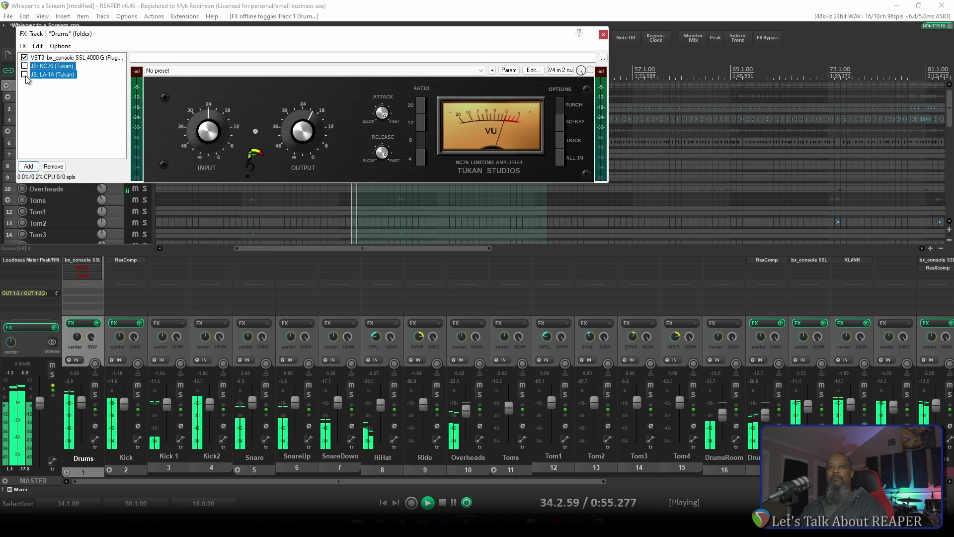
{"action": "left_click", "coordinate": [25, 74]}
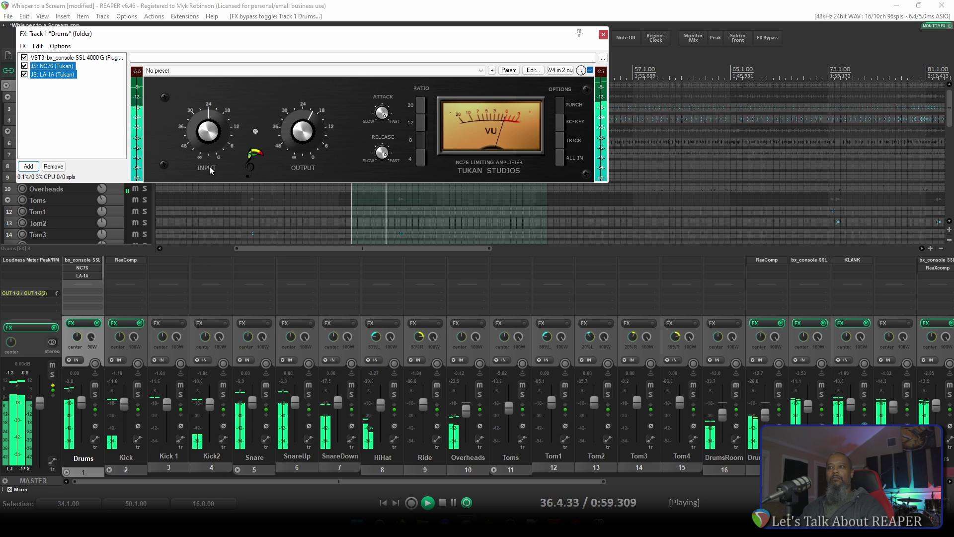
{"action": "key", "text": "space"}
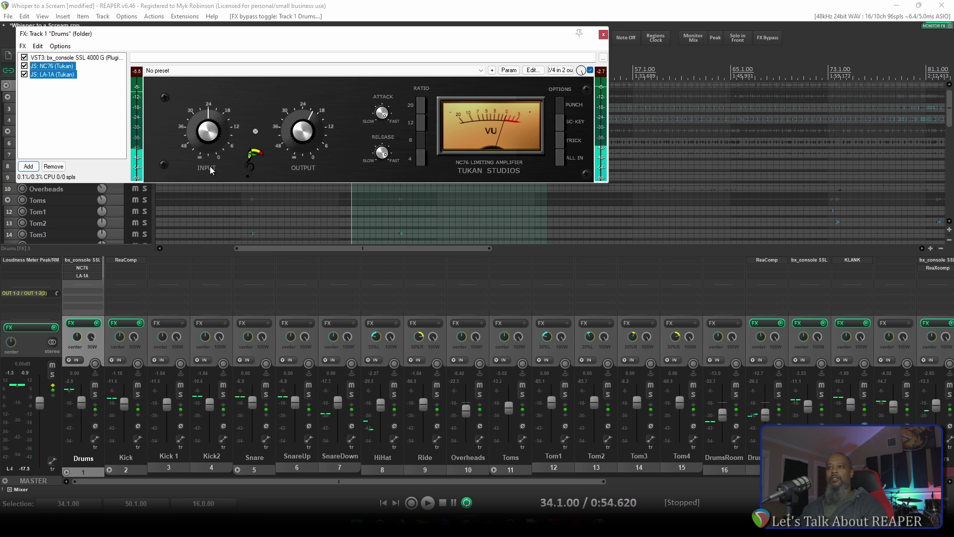